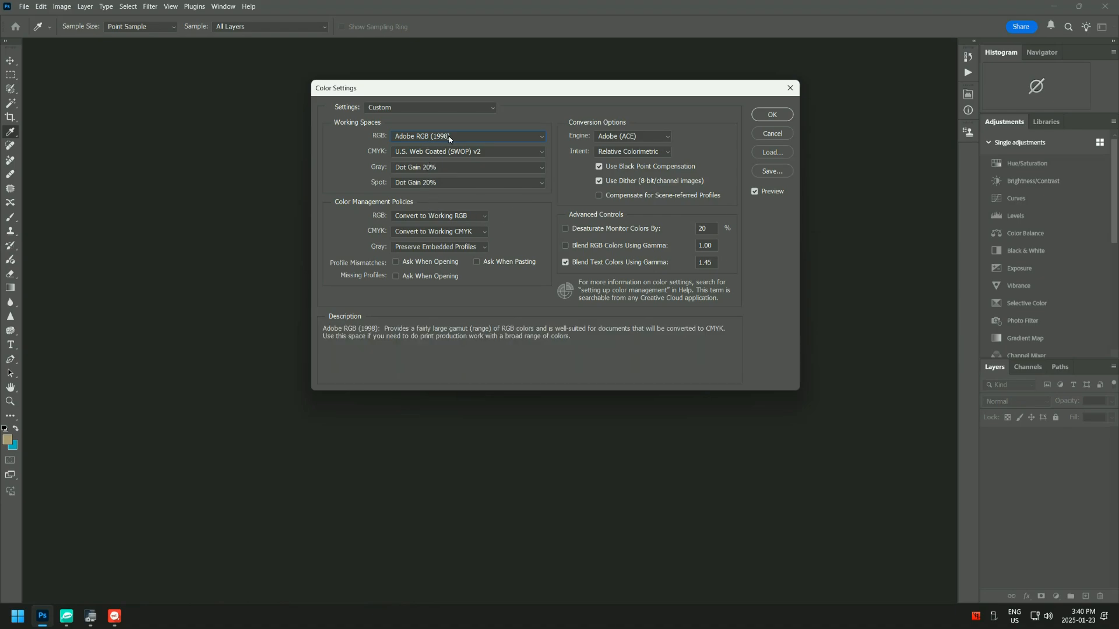
- Apply the color settings and set the custom proof condition to simulate Adobe RGB (1998)
left_click(771, 114)
key("z")
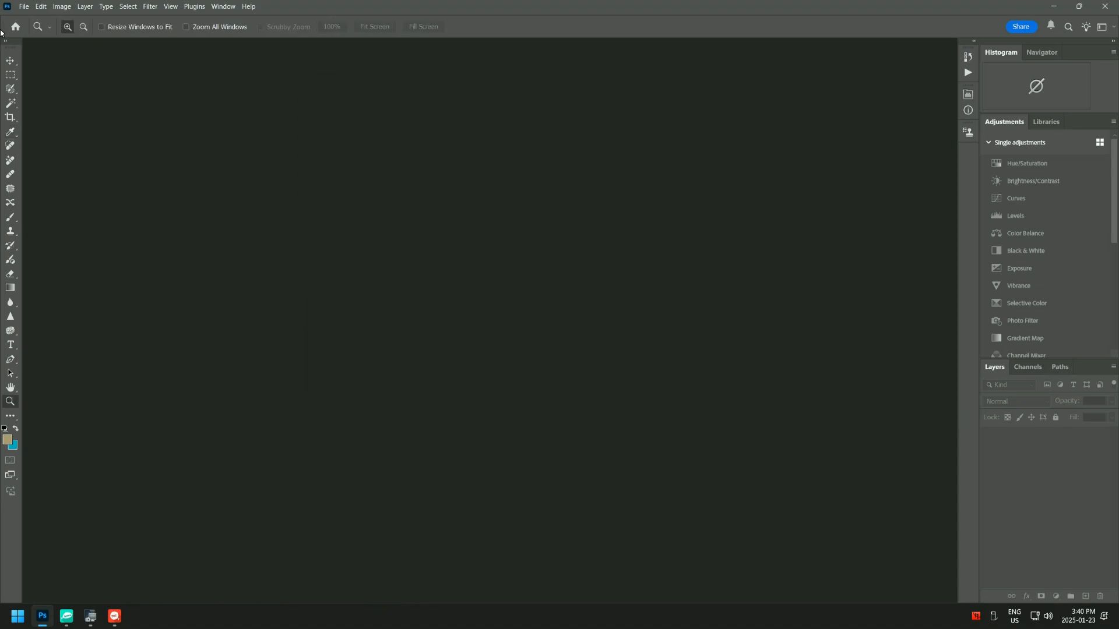
left_click(173, 6)
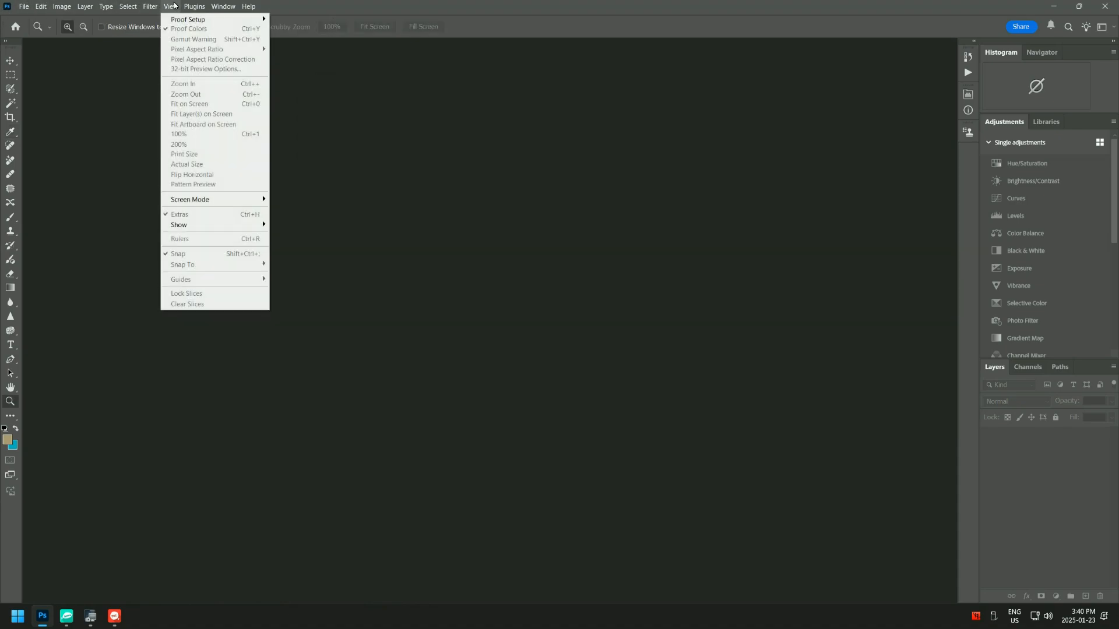
mouse_move(177, 19)
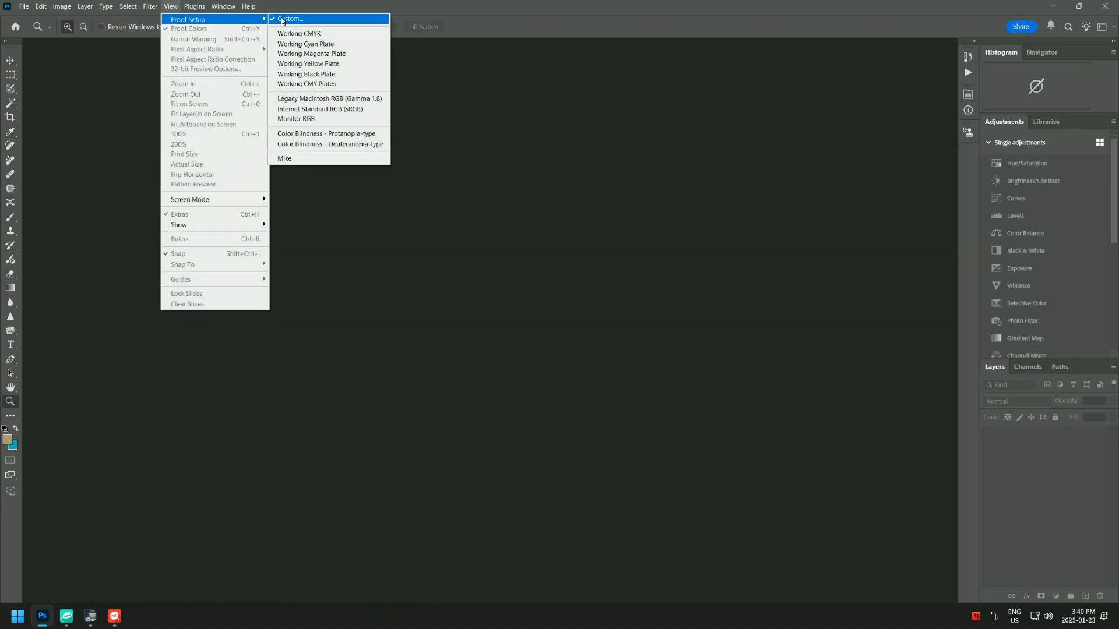
left_click(282, 20)
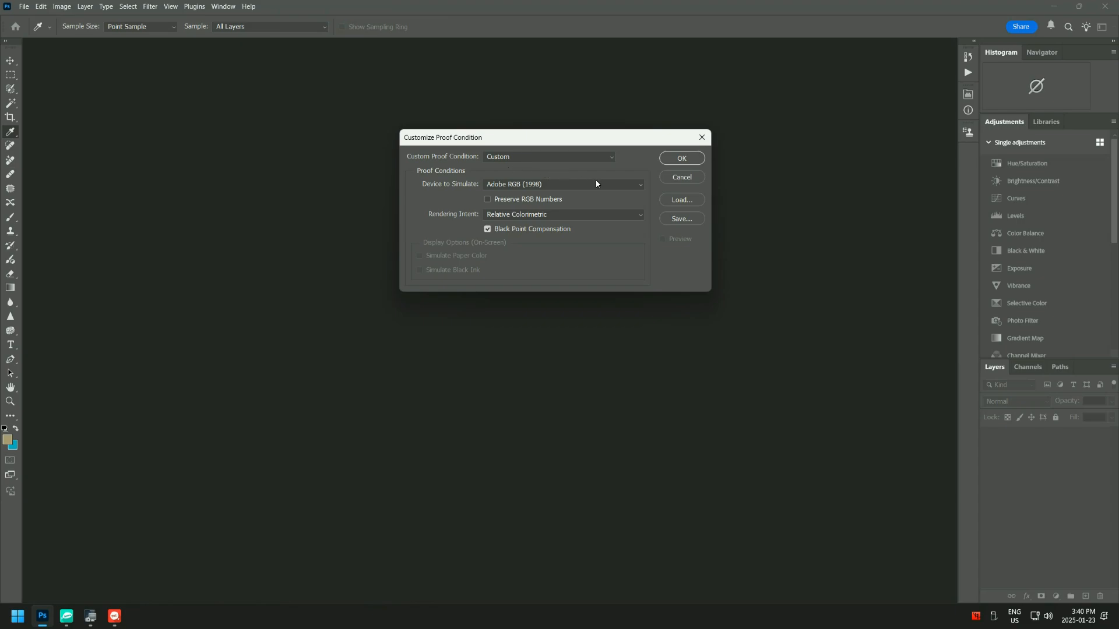
left_click(595, 184)
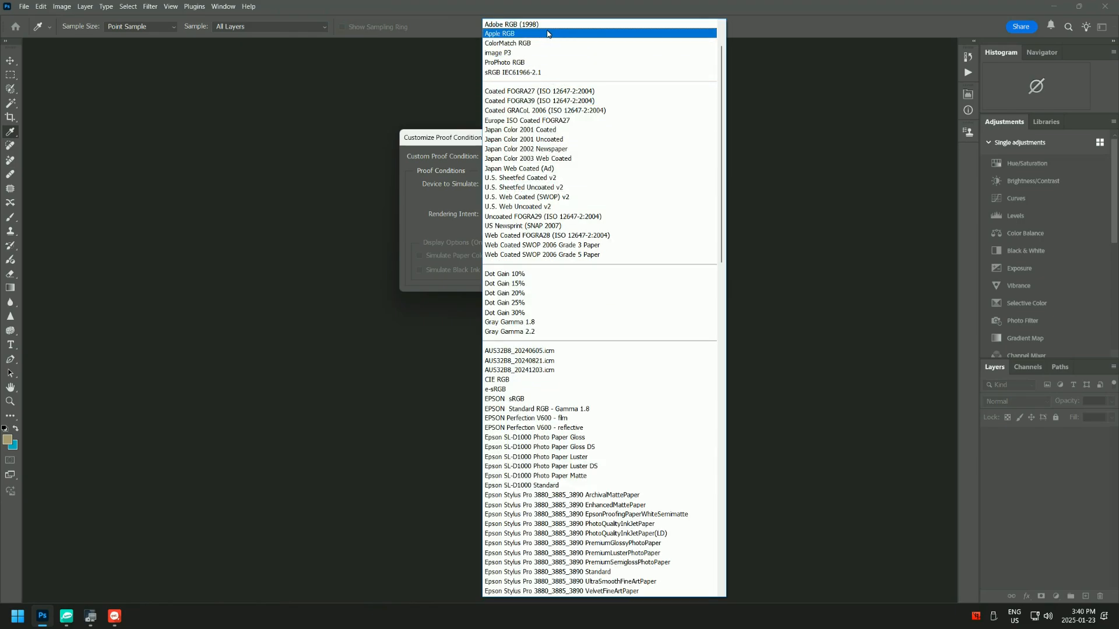
left_click(547, 26)
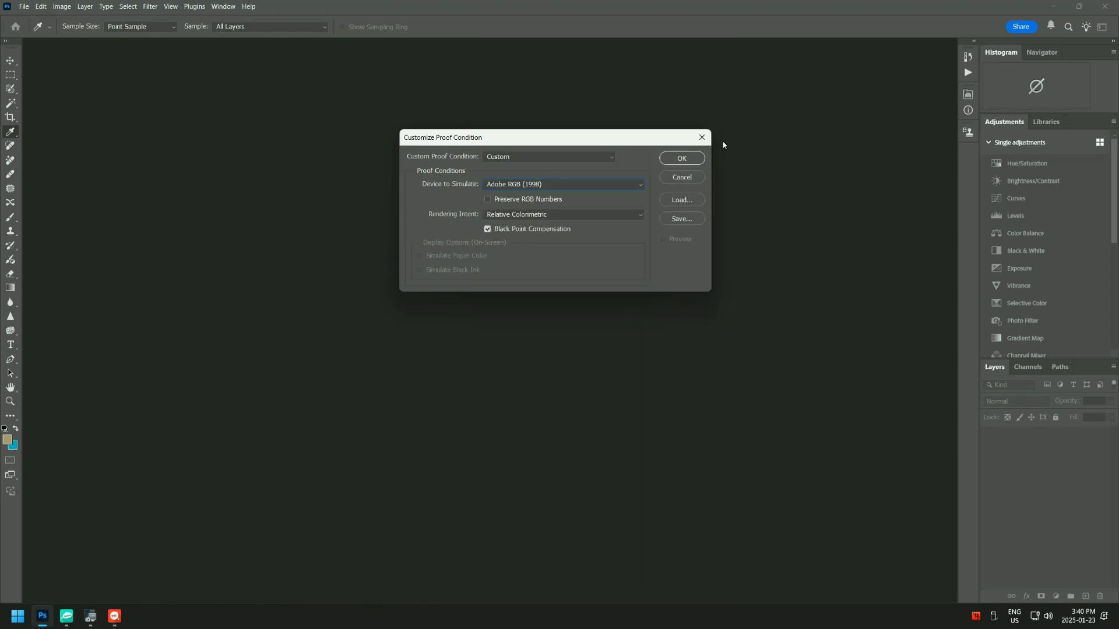
left_click(686, 159)
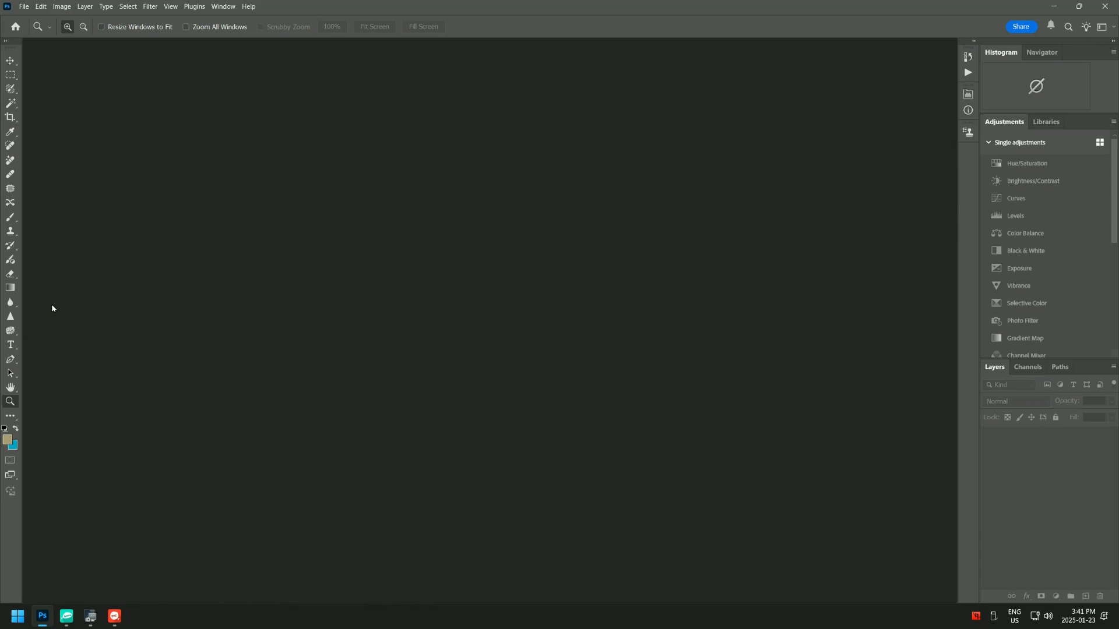
- Expand the toolbar to two columns and undock it as a floating palette near the canvas's left edge
left_click(6, 42)
left_click(6, 43)
left_click(7, 43)
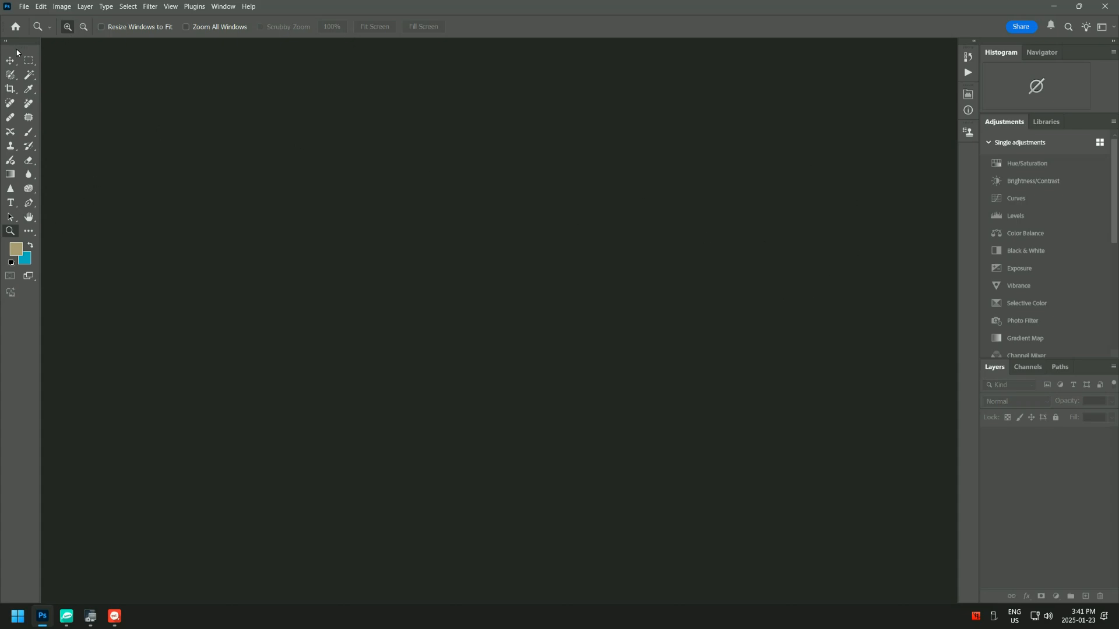
left_click_drag(17, 50, 44, 183)
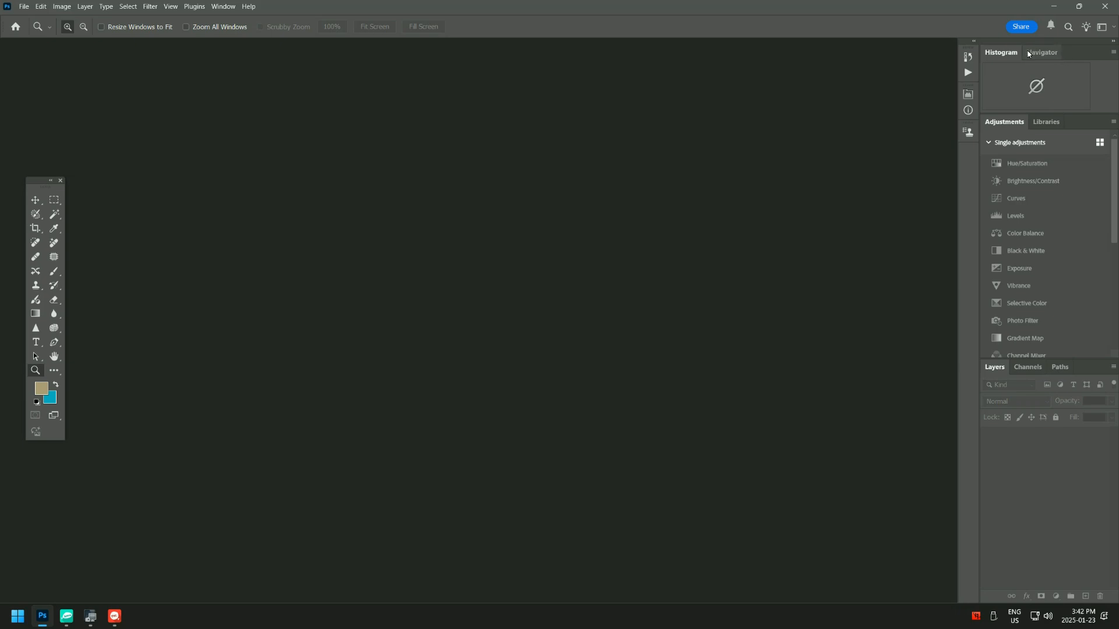
- Show the Navigator, Libraries, Adjustments, Channels and Paths panels in turn
left_click(1046, 53)
left_click(1042, 147)
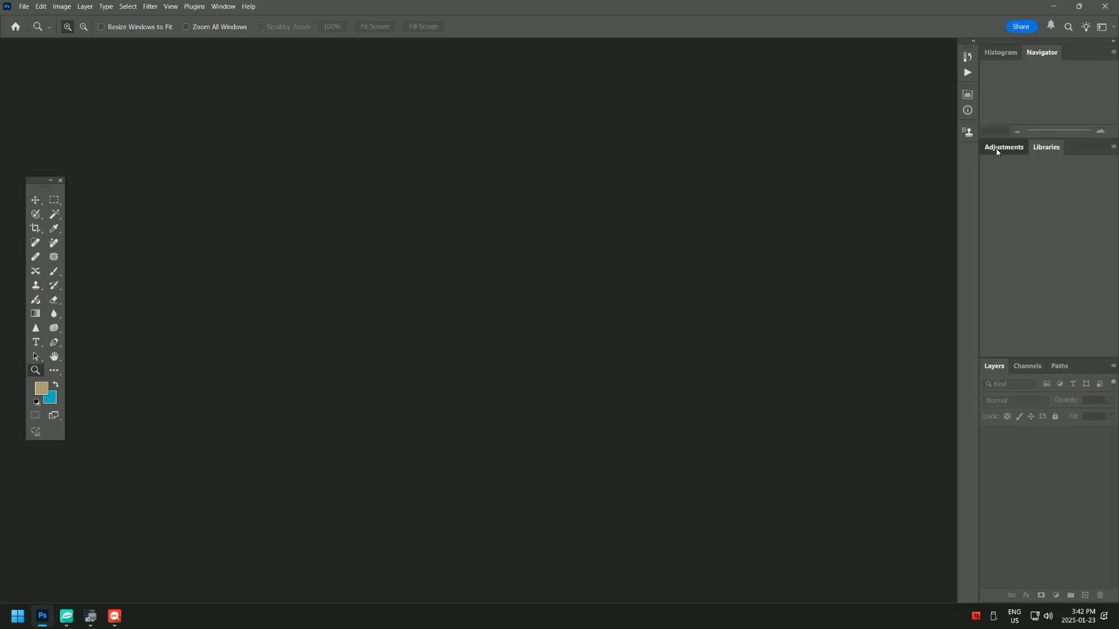
left_click(1003, 148)
left_click(1028, 366)
left_click(1057, 367)
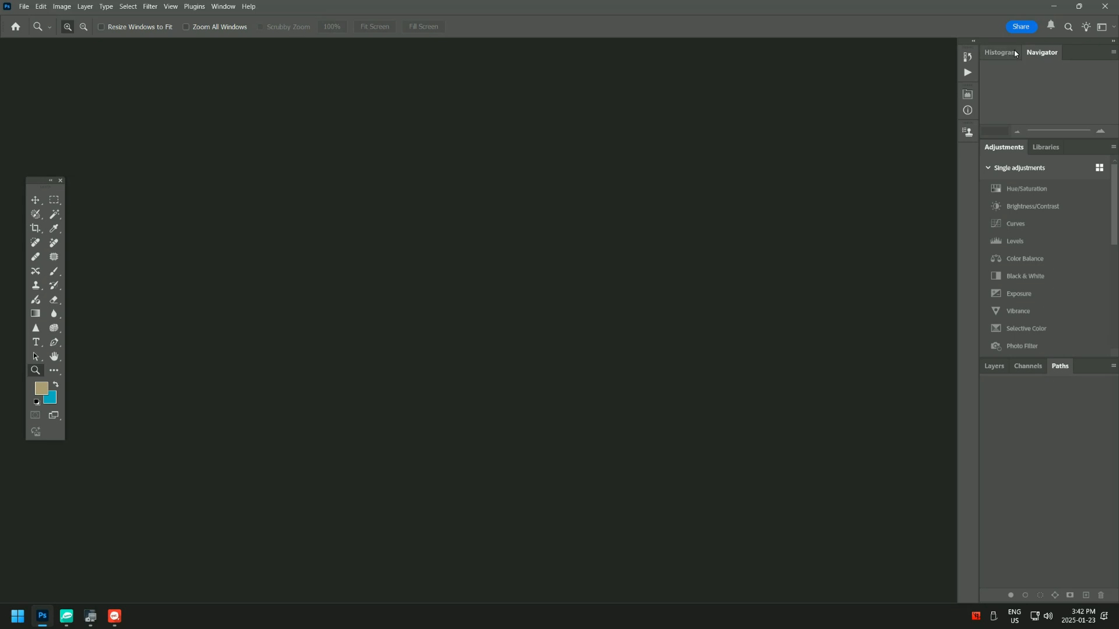
- Undock and close the Histogram, Navigator, Adjustments and Libraries panels
left_click_drag(1011, 54, 519, 133)
left_click(601, 120)
left_click_drag(996, 53, 628, 96)
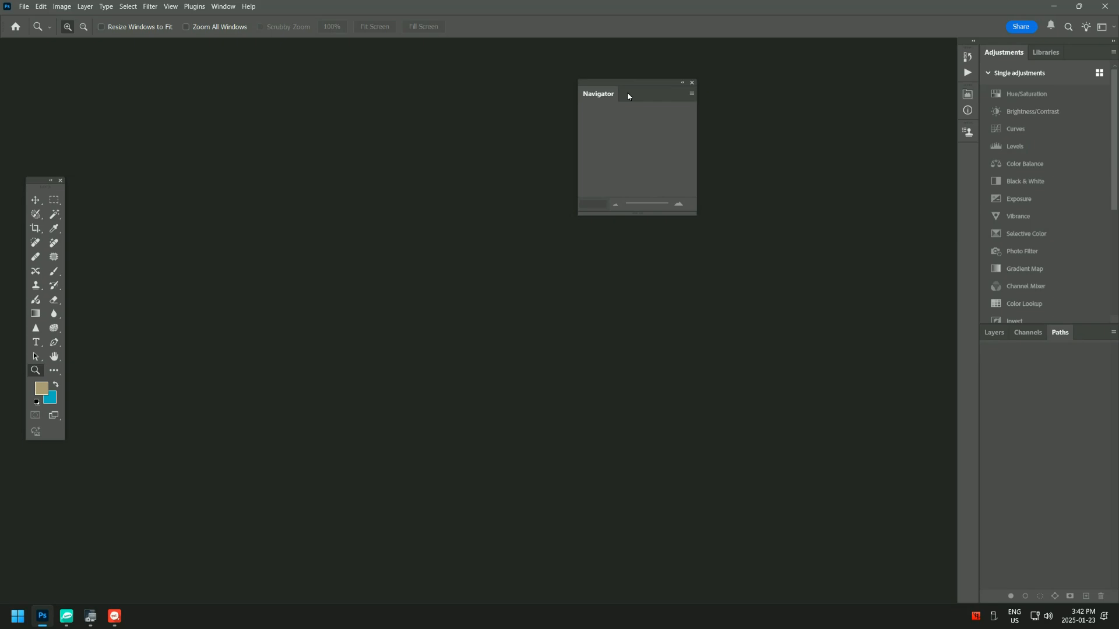
left_click(692, 84)
left_click_drag(1003, 53, 511, 87)
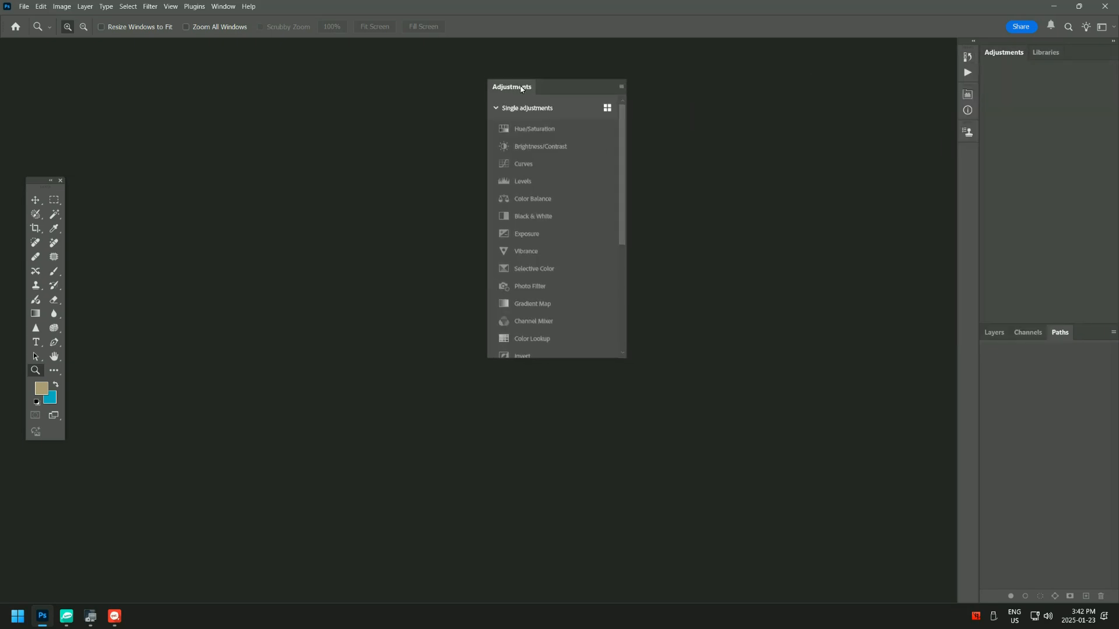
left_click(616, 77)
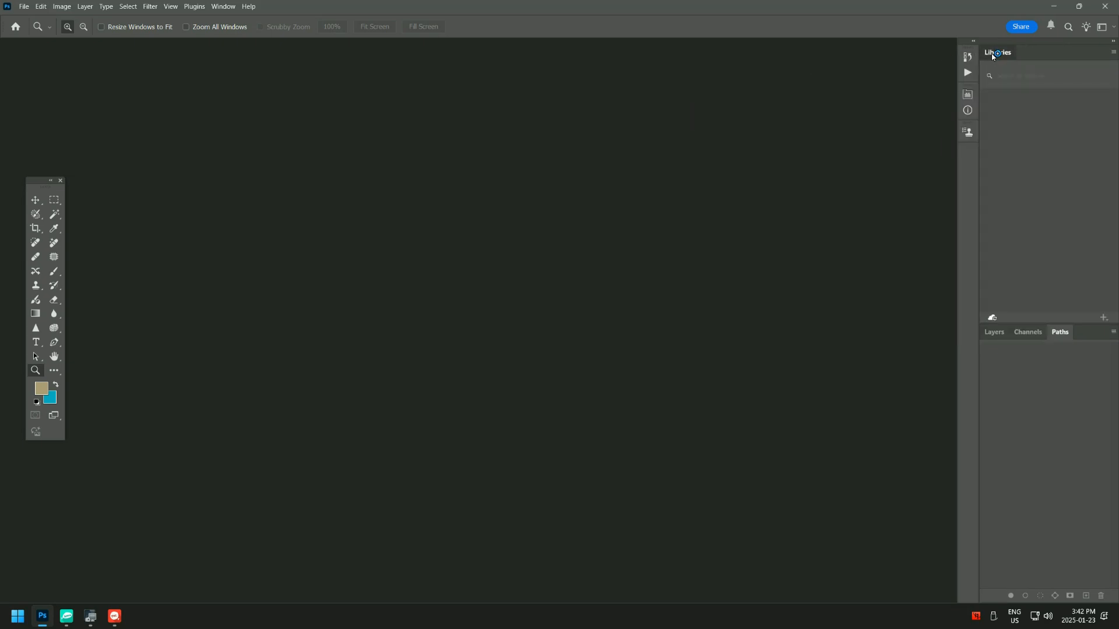
left_click_drag(992, 55, 417, 119)
left_click(539, 105)
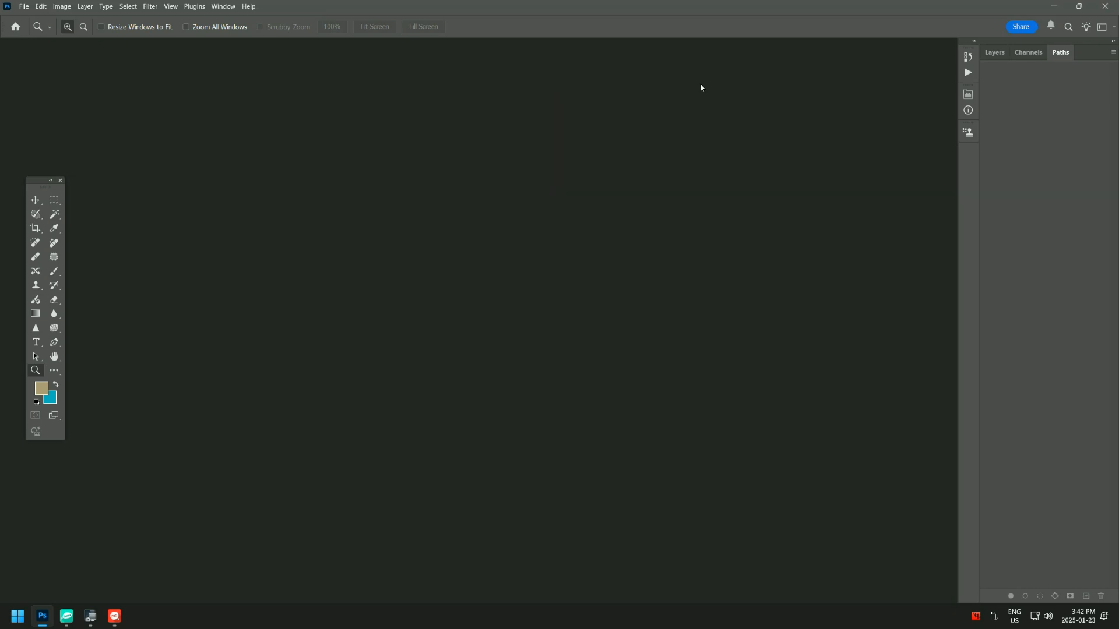
- Undock and close the Channels and Paths panels so that only Layers stays docked in their group
left_click_drag(1020, 54, 764, 96)
left_click(741, 91)
left_click_drag(1024, 54, 708, 131)
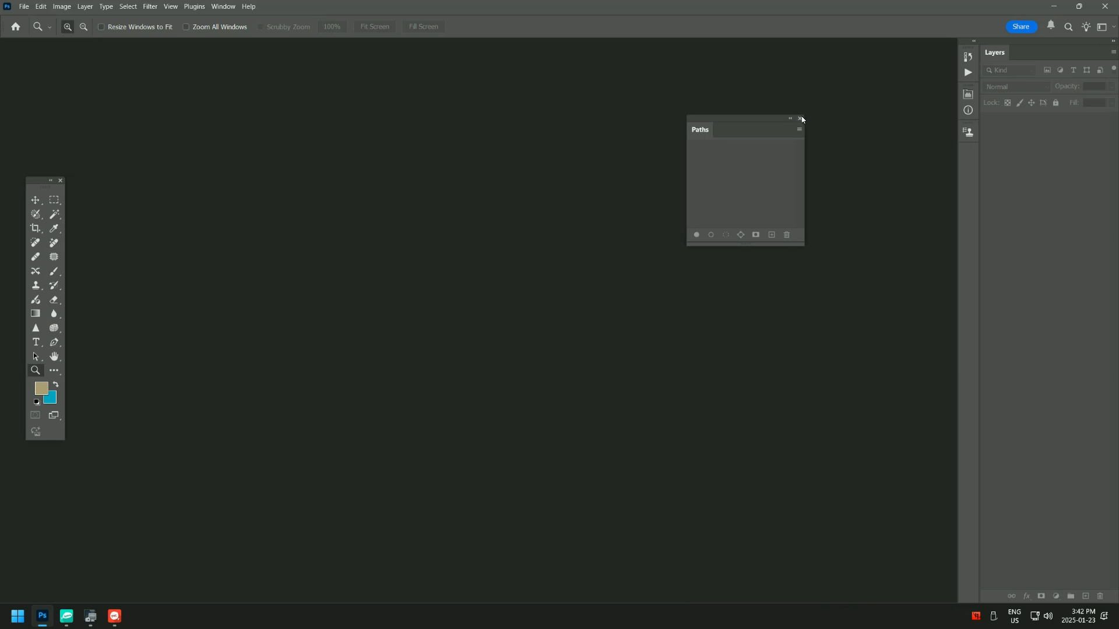
left_click(802, 119)
- Expand the collapsed panel dock, then undock and close its History and Actions panels
left_click(975, 44)
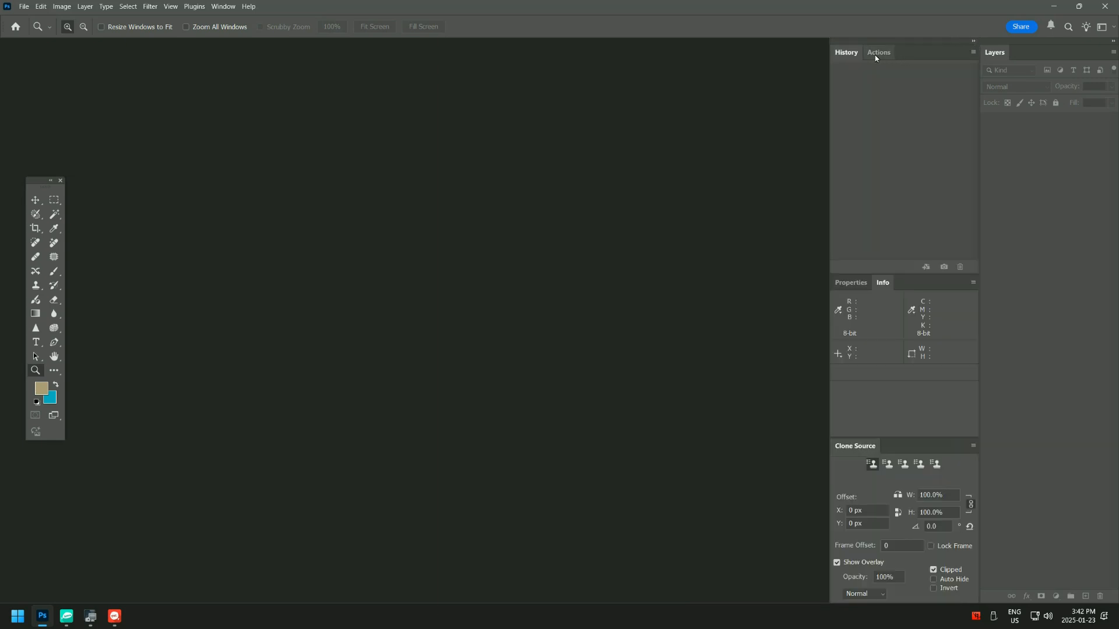
left_click_drag(847, 51, 799, 68)
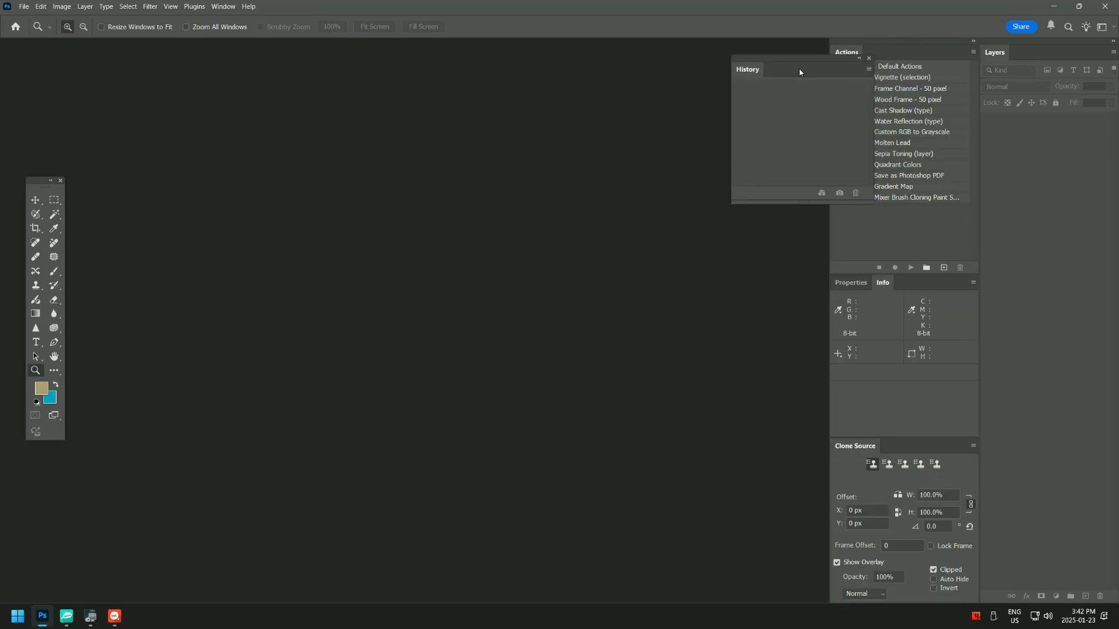
left_click(869, 58)
left_click_drag(867, 53, 785, 61)
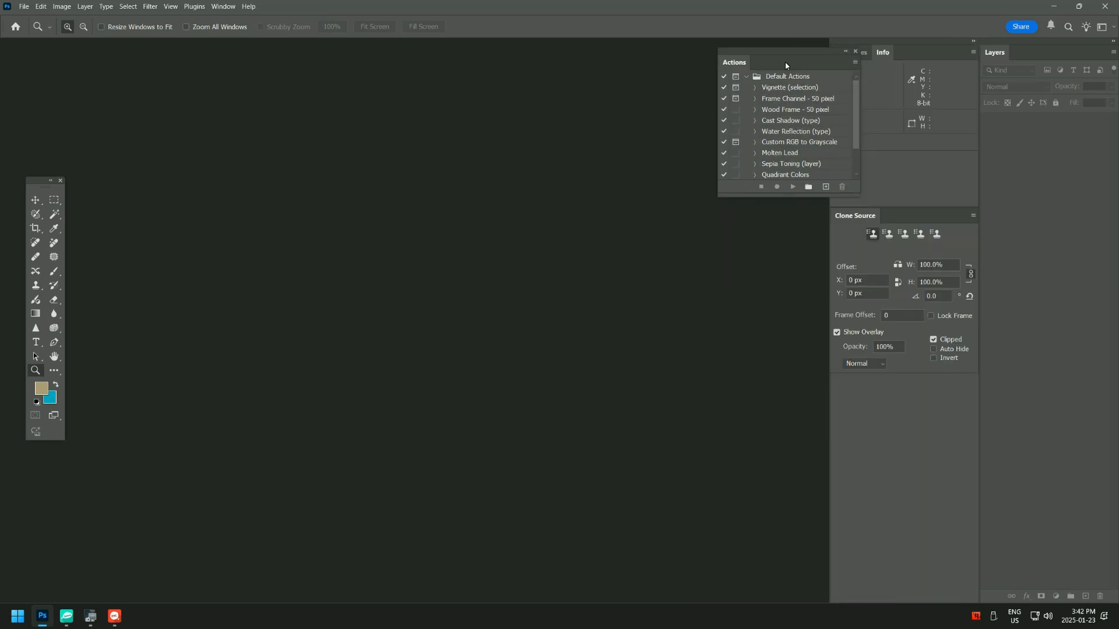
left_click(855, 51)
- Undock and close the Properties, Clone Source and Info panels
left_click_drag(855, 52, 502, 87)
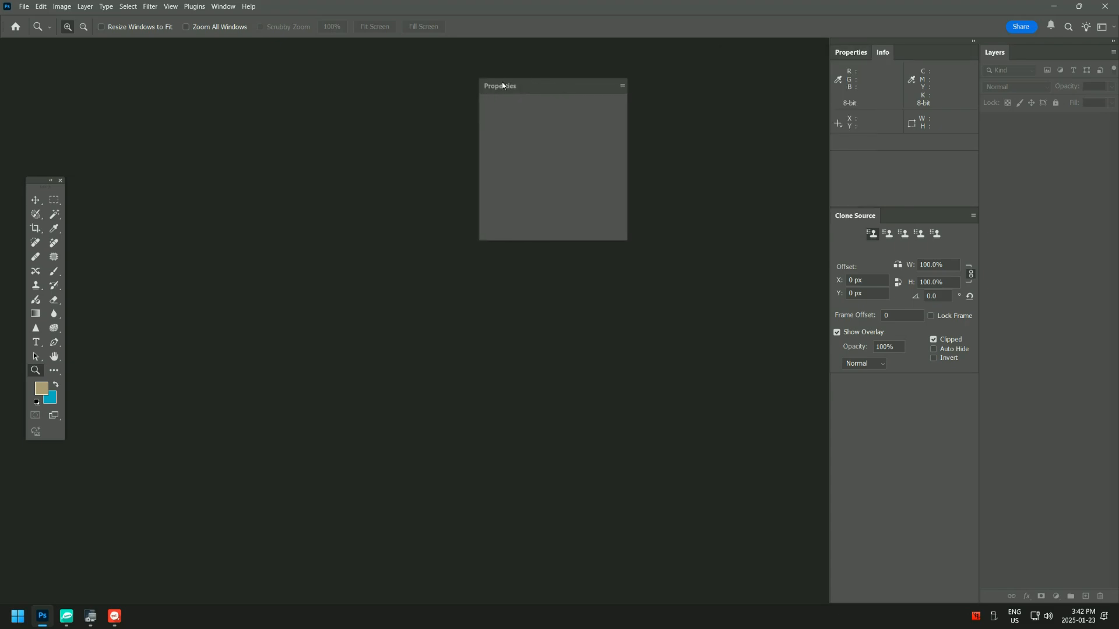
left_click(617, 75)
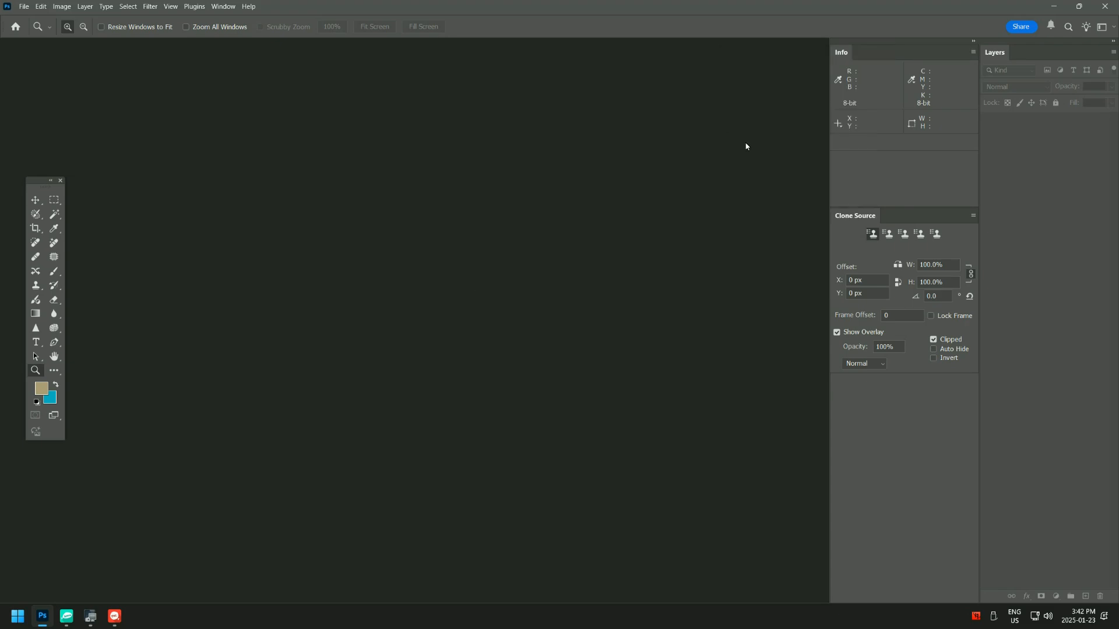
left_click_drag(847, 214, 540, 129)
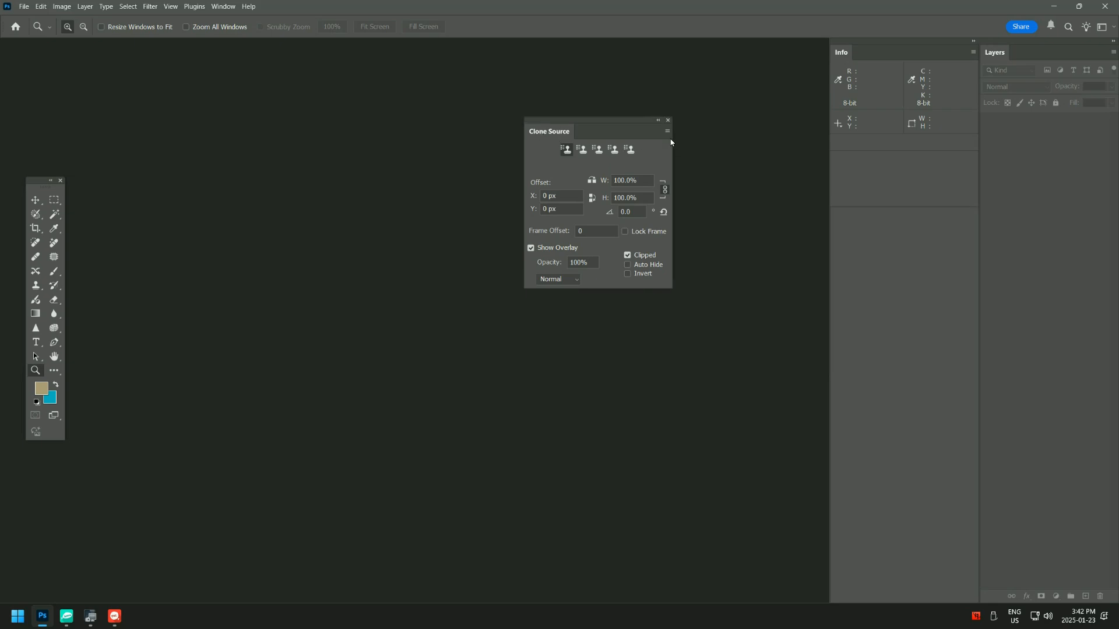
left_click(668, 121)
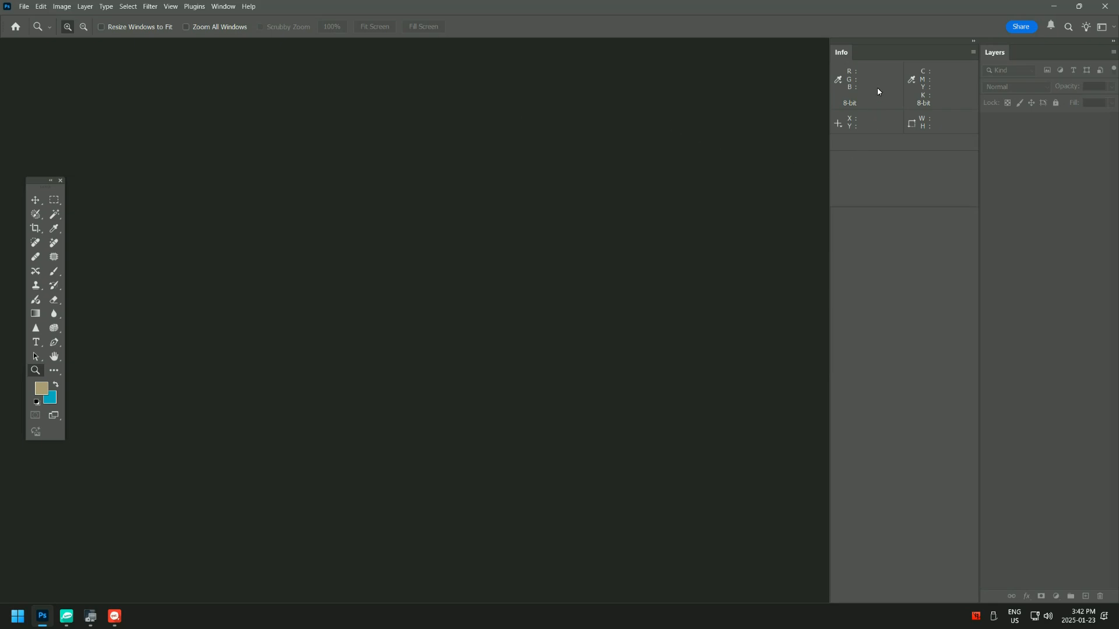
left_click_drag(849, 57, 598, 82)
left_click(723, 67)
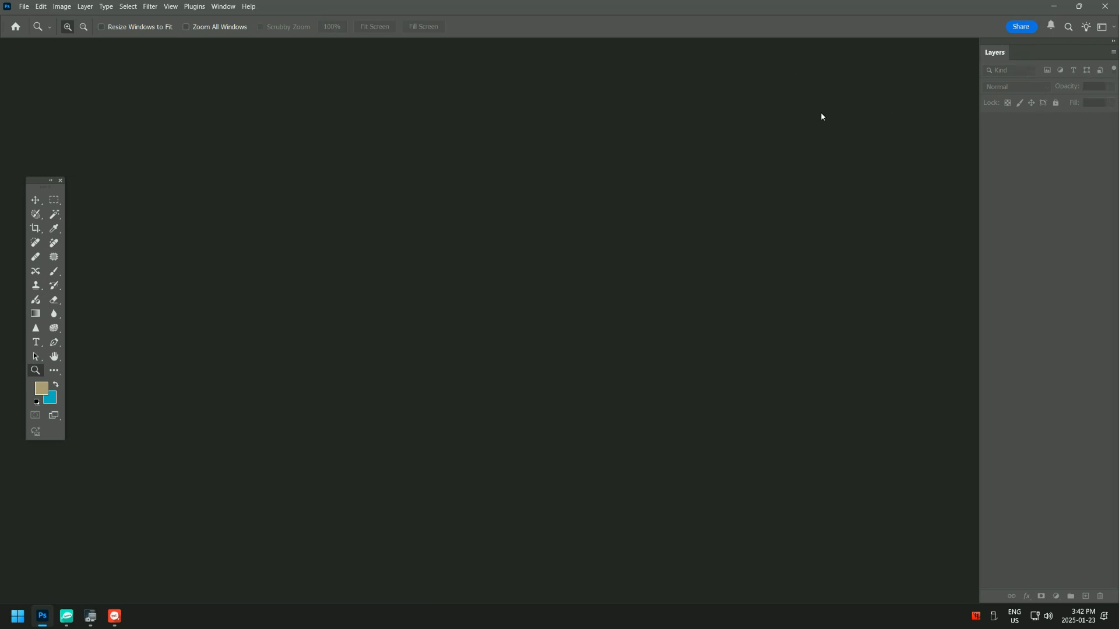
left_click(222, 7)
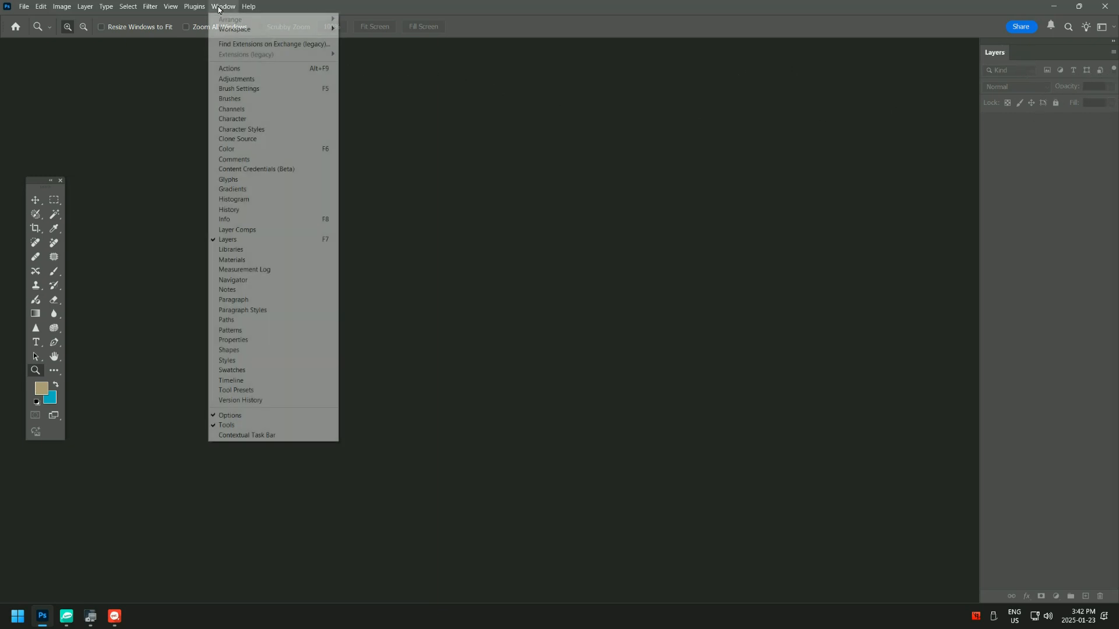
mouse_move(228, 32)
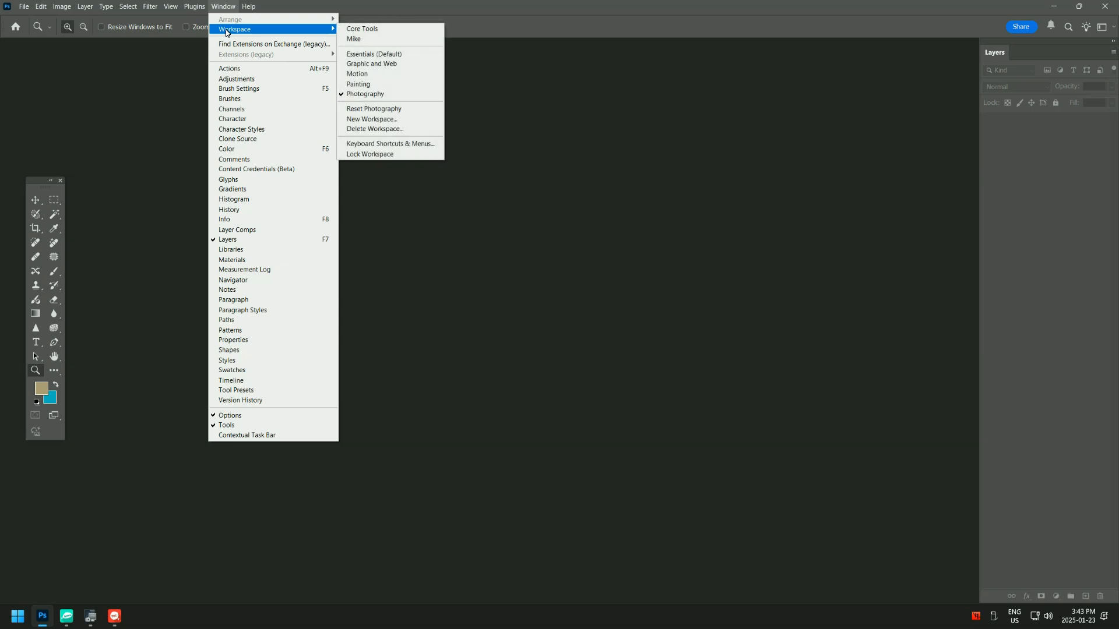
left_click(378, 119)
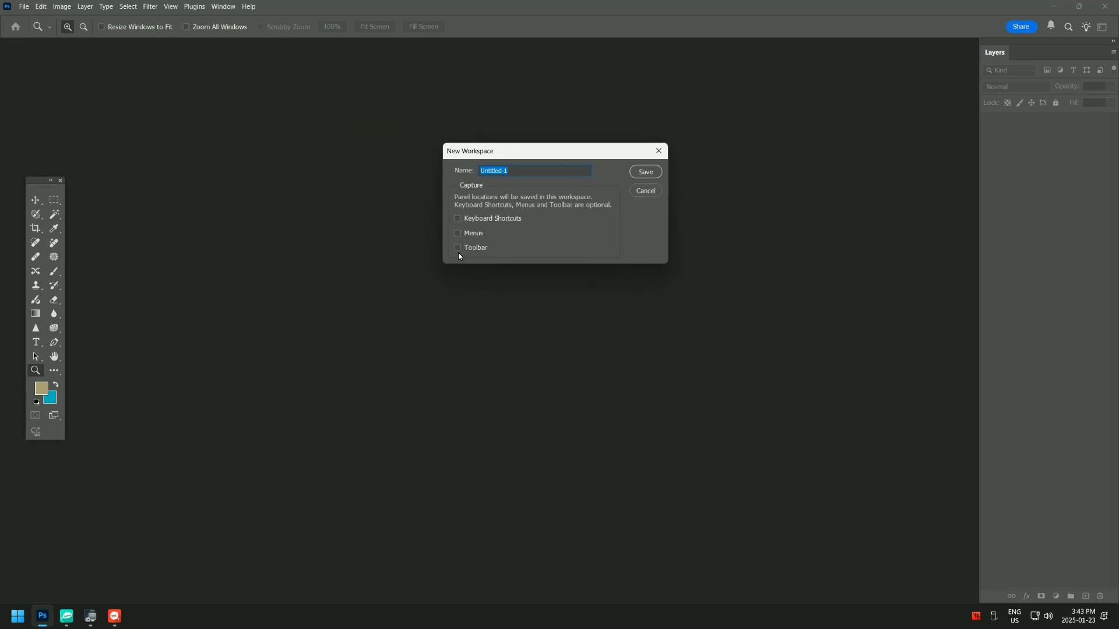
left_click(645, 192)
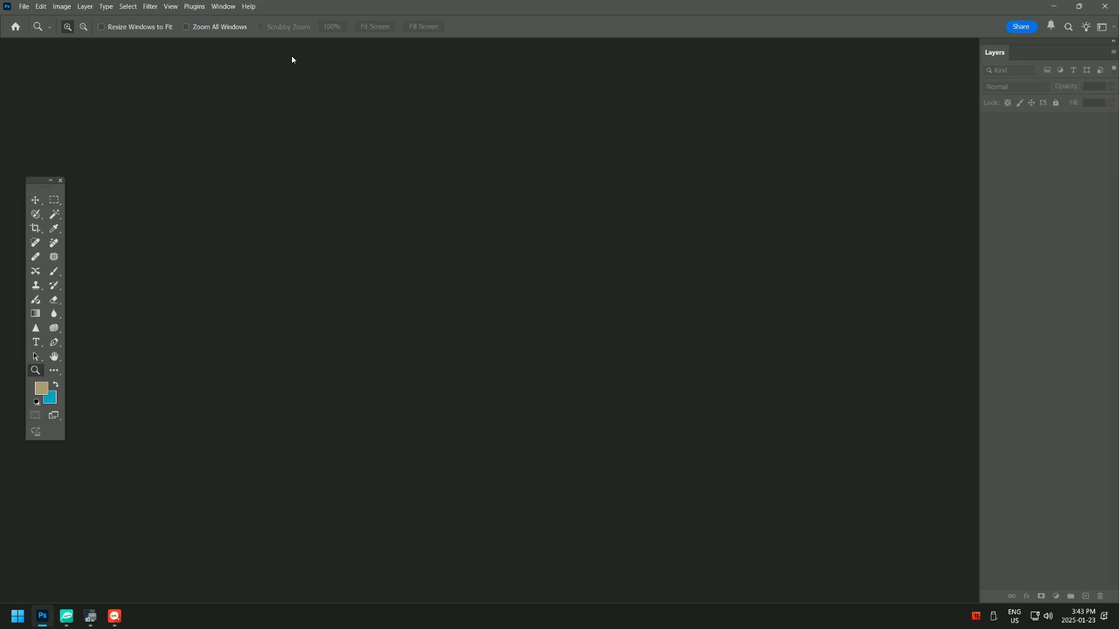
- Switch to the Graphic and Web workspace
left_click(230, 10)
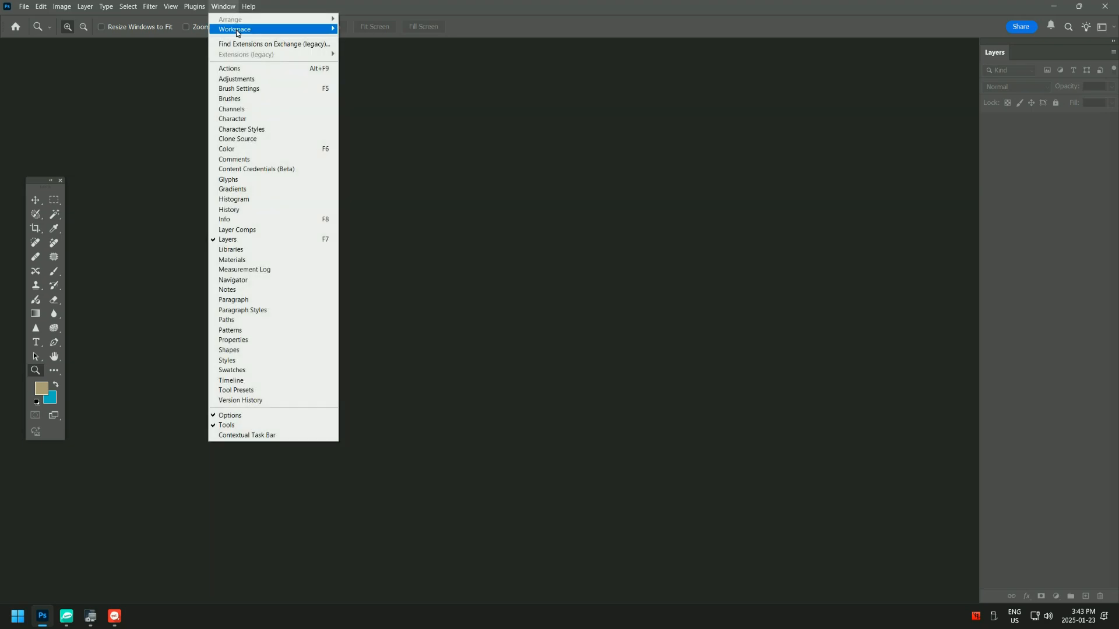
left_click(348, 66)
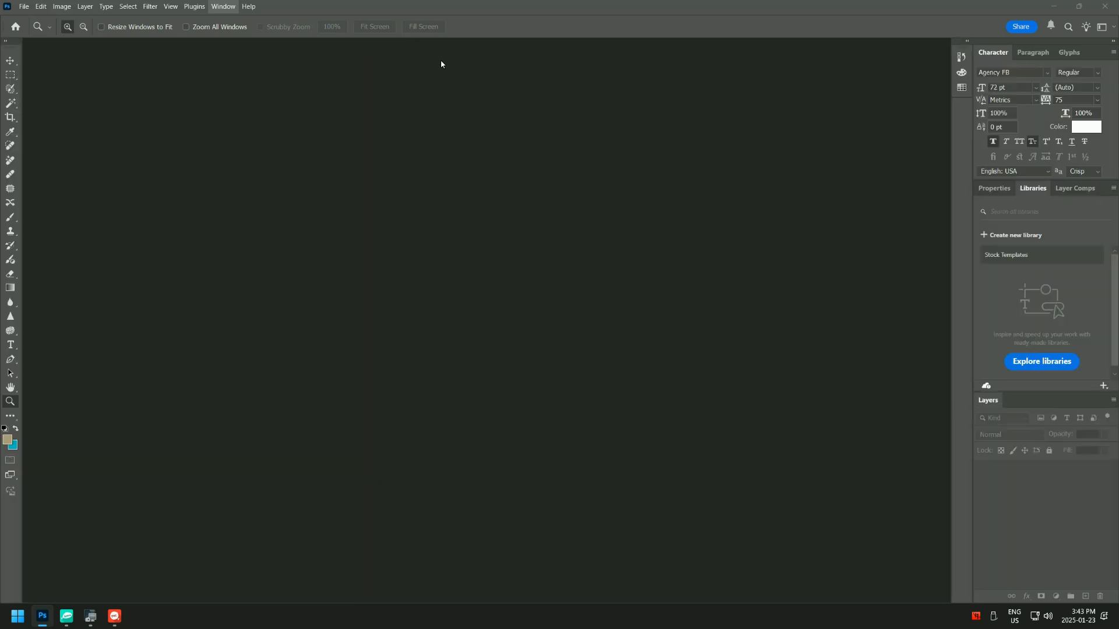
left_click(227, 8)
left_click(227, 8)
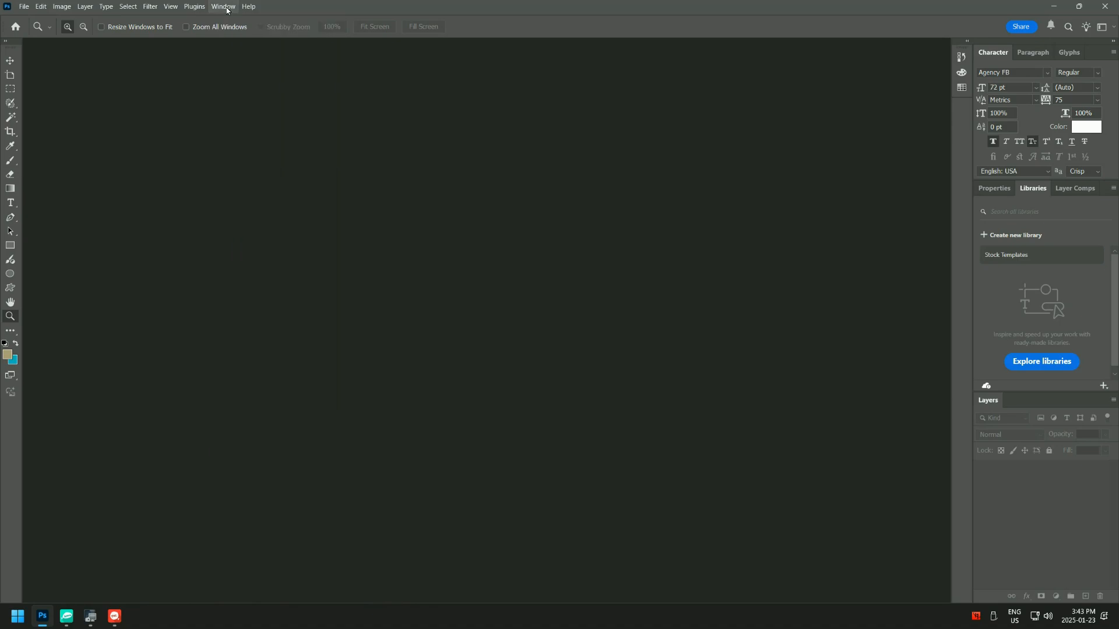
- Switch to the personal custom workspace saved alongside Core Tools
left_click(226, 8)
mouse_move(228, 27)
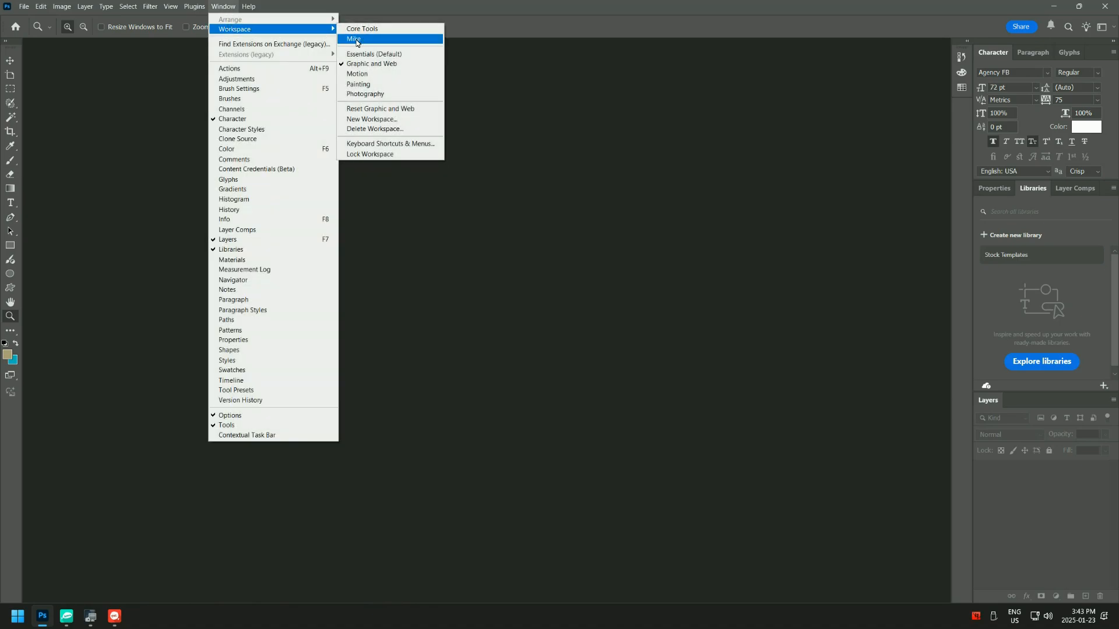
left_click(357, 39)
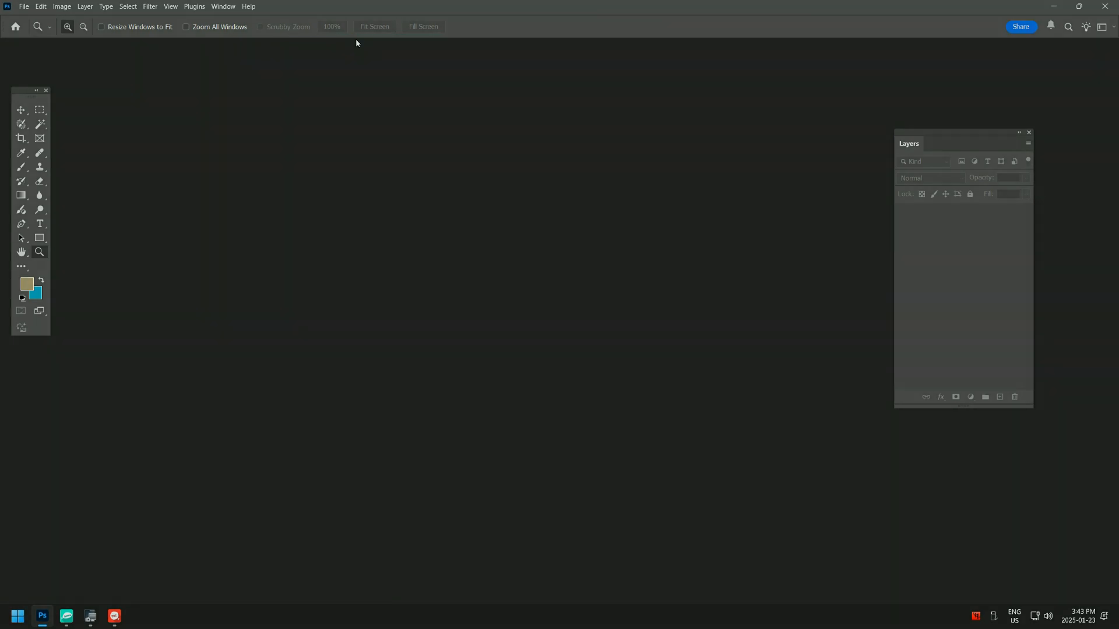
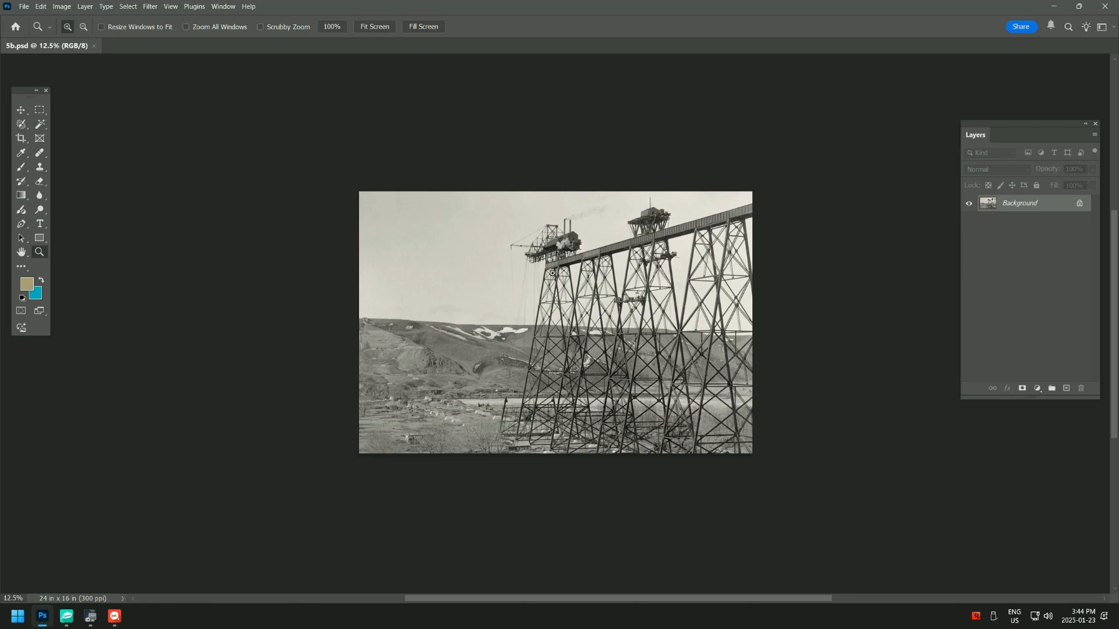
- Turn off Overscroll in the Tools preferences and apply the change
left_click(42, 6)
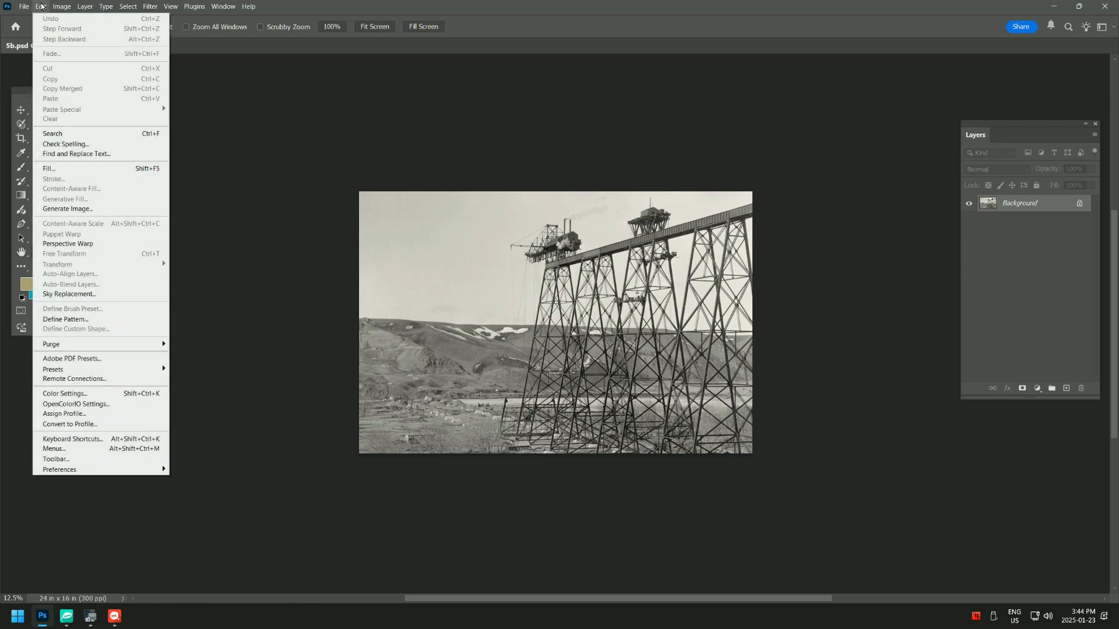
mouse_move(72, 471)
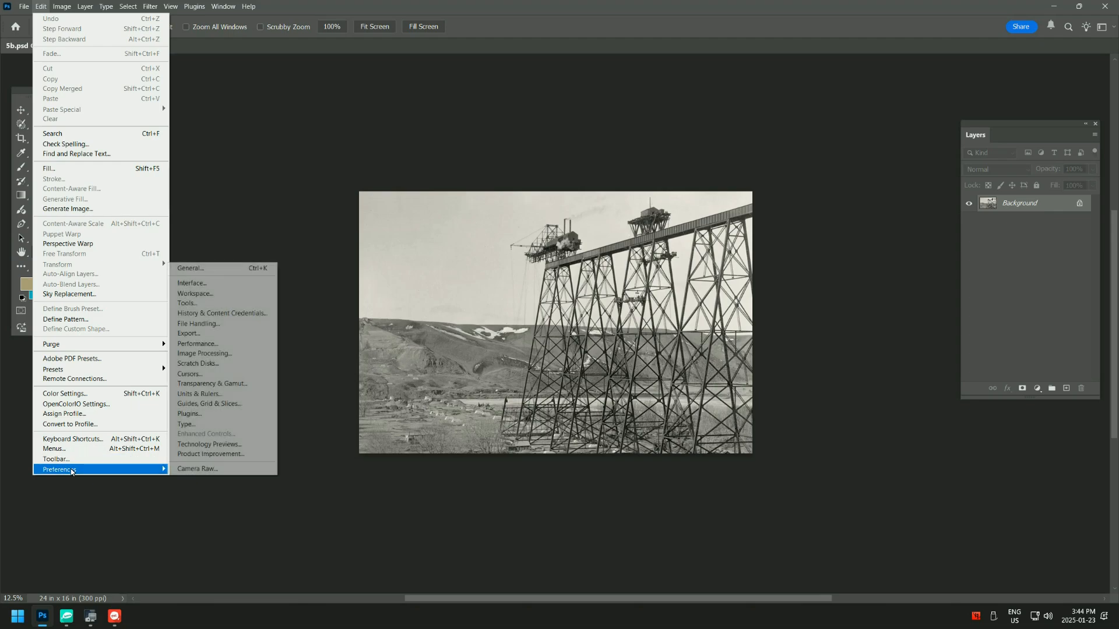
left_click(187, 303)
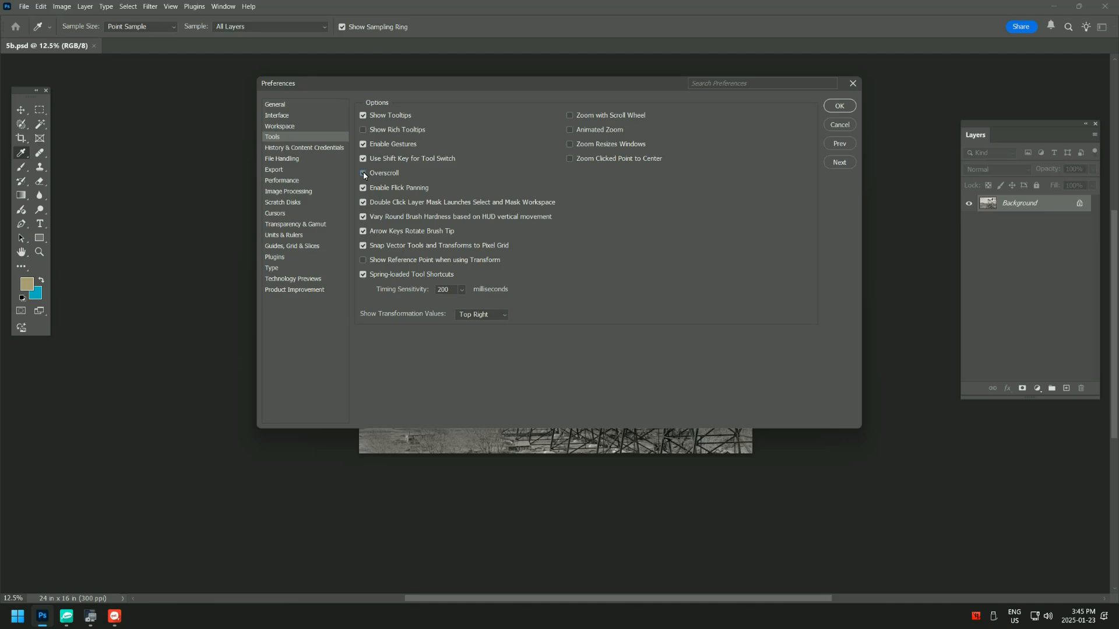
left_click(841, 105)
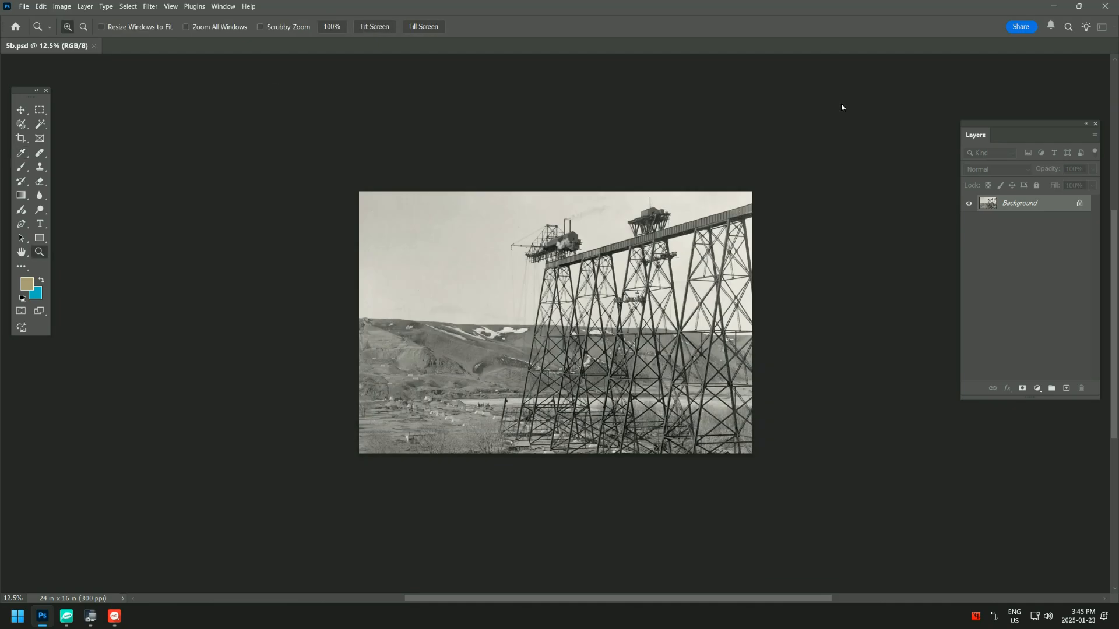
- Test zooming on the trestle photo: in to 300%, back out to 12.5%, and finally to 25%
left_click(703, 282)
left_click(705, 281)
left_click(711, 281, "alt")
left_click(715, 281, "alt")
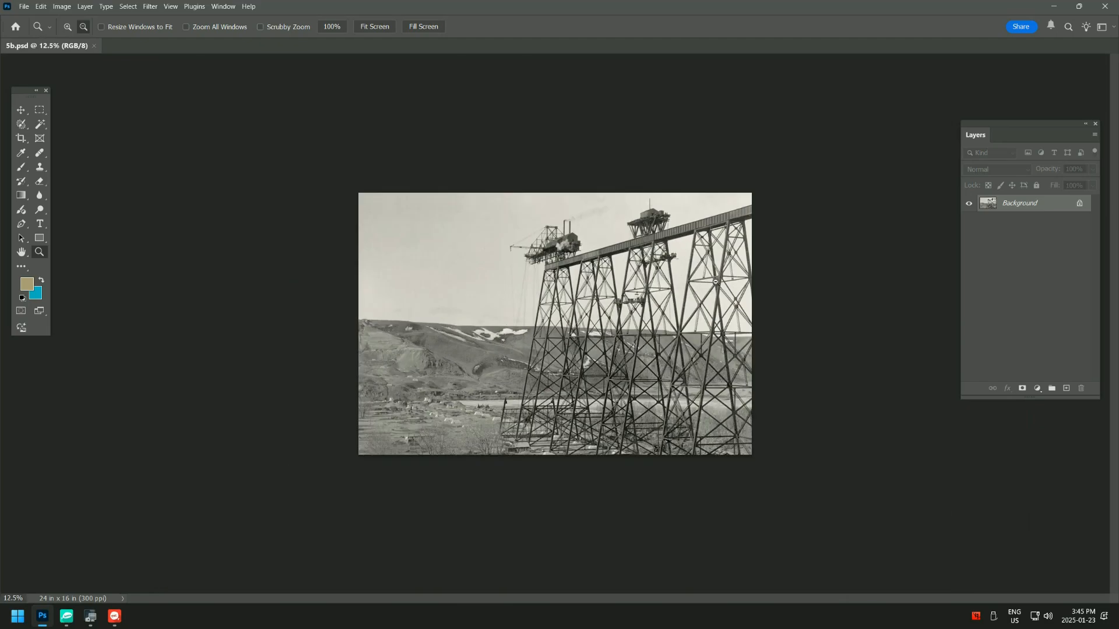
left_click(676, 282)
left_click(635, 284)
left_click(626, 284)
left_click(620, 285)
left_click(611, 284)
left_click(606, 284)
left_click(583, 285)
left_click(571, 285)
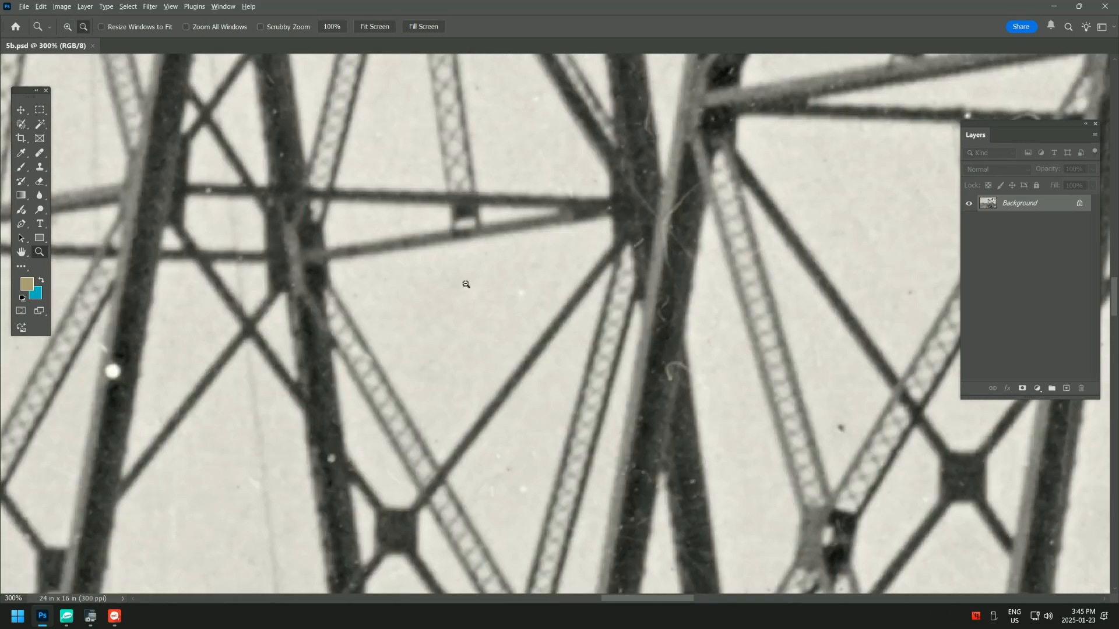
left_click(466, 285, "alt")
left_click(465, 284, "alt")
left_click(465, 283, "alt")
left_click(464, 283, "alt")
left_click(464, 282, "alt")
left_click(464, 276, "alt")
left_click(463, 272, "alt")
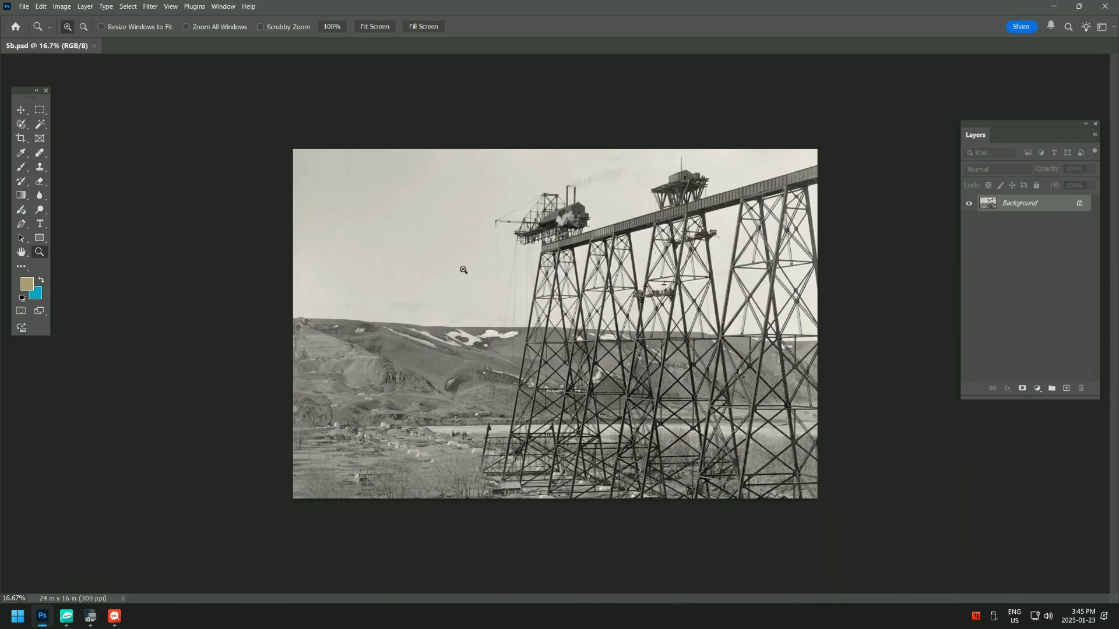
left_click(463, 270)
left_click(463, 269)
left_click(462, 268)
left_click(501, 264, "alt")
left_click(512, 261, "alt")
left_click(512, 250, "alt")
left_click(525, 266, "alt")
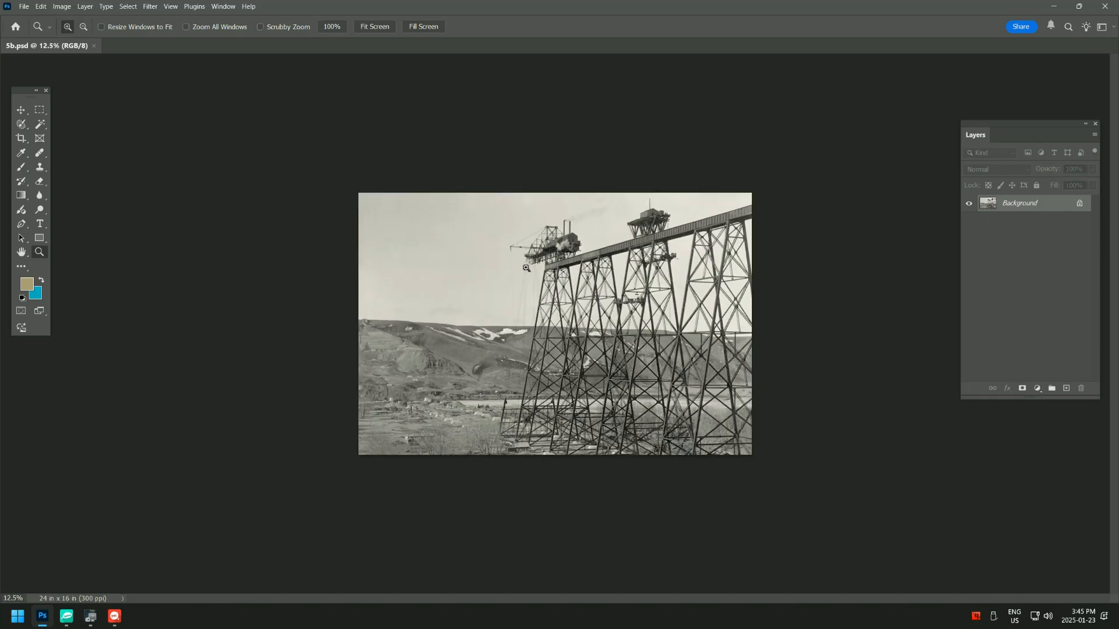
left_click(526, 268)
left_click(526, 268)
left_click(527, 268)
left_click(527, 268, "alt")
left_click(527, 268, "alt")
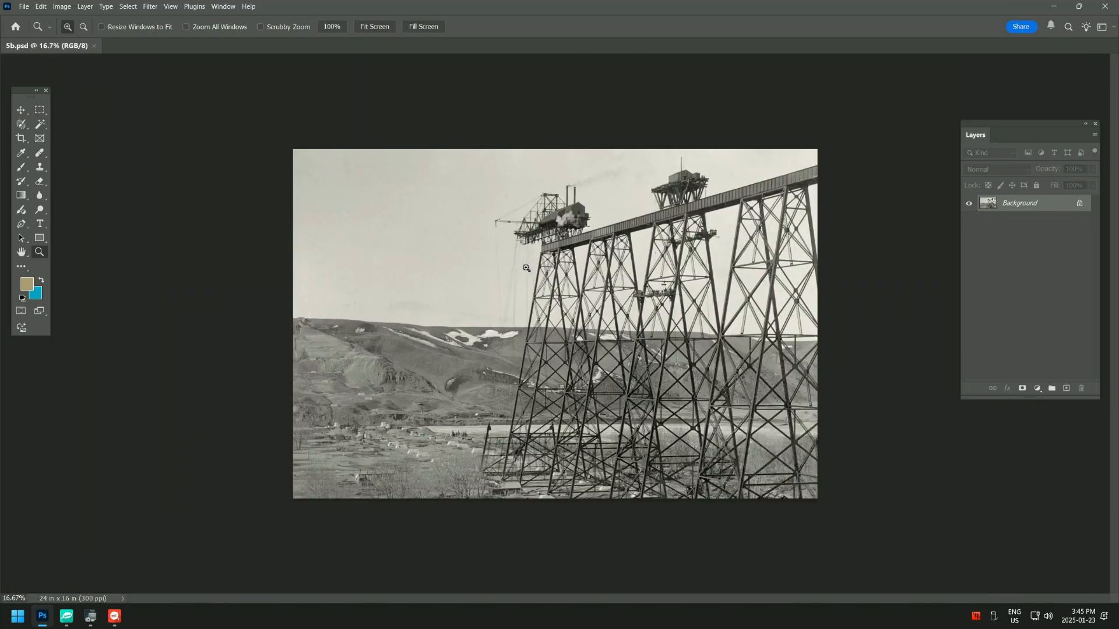
left_click(526, 268)
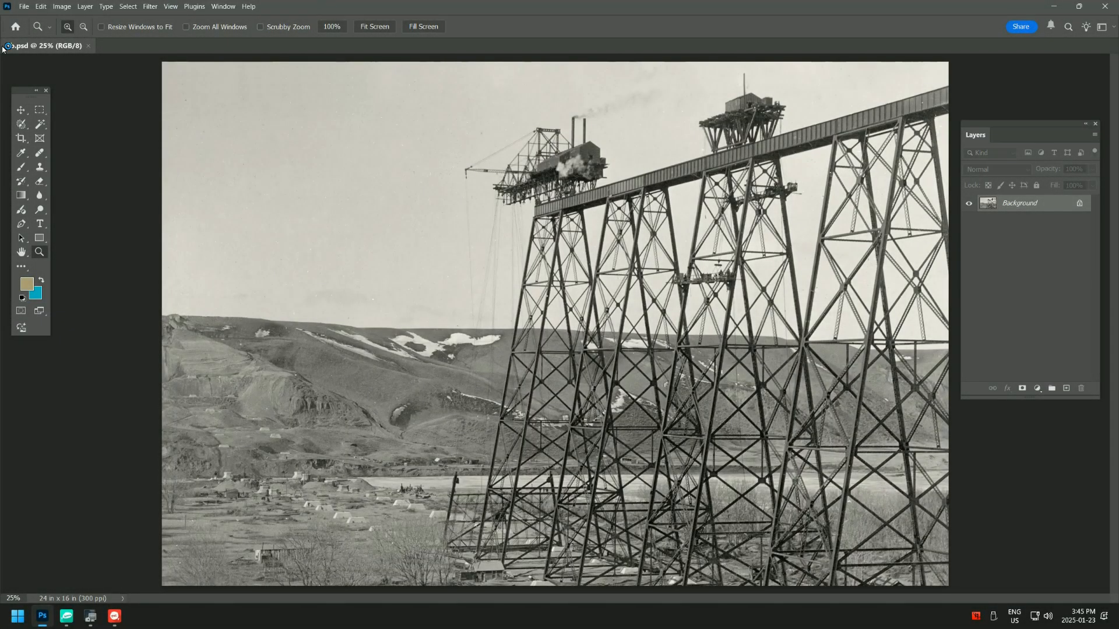
- Activate the Crop Tool from its tool group
left_click(20, 139)
right_click(20, 140)
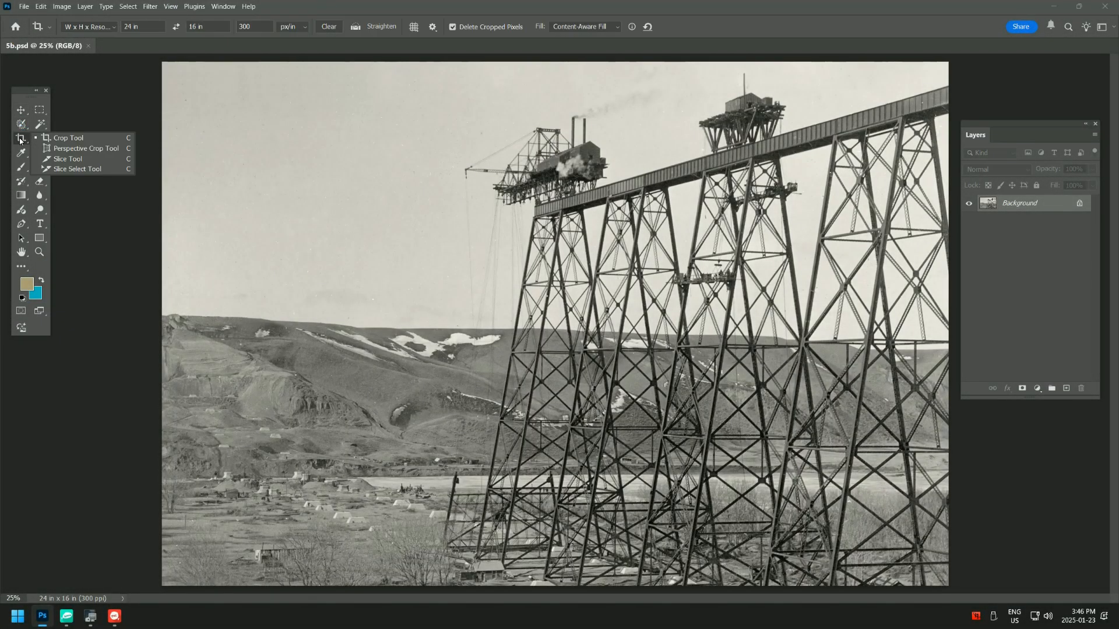
left_click(82, 138)
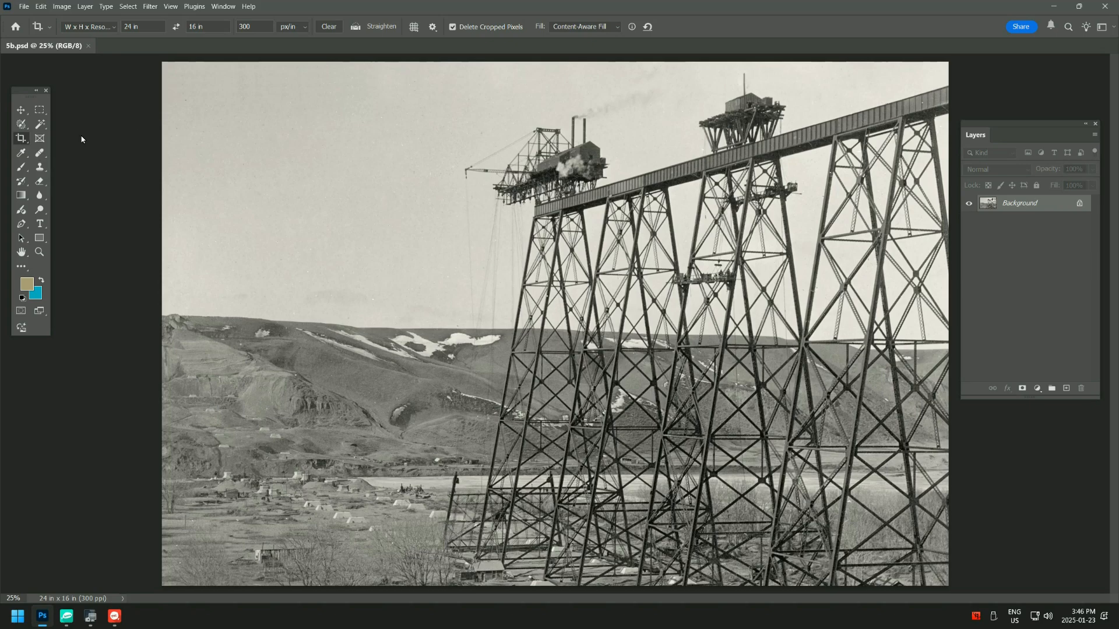
- Try the crop presets Ratio, 2:3 (4:6), 8.5 x 11 in 300 ppi, 1366 x 768 px 135 ppi and Original Ratio
left_click(114, 29)
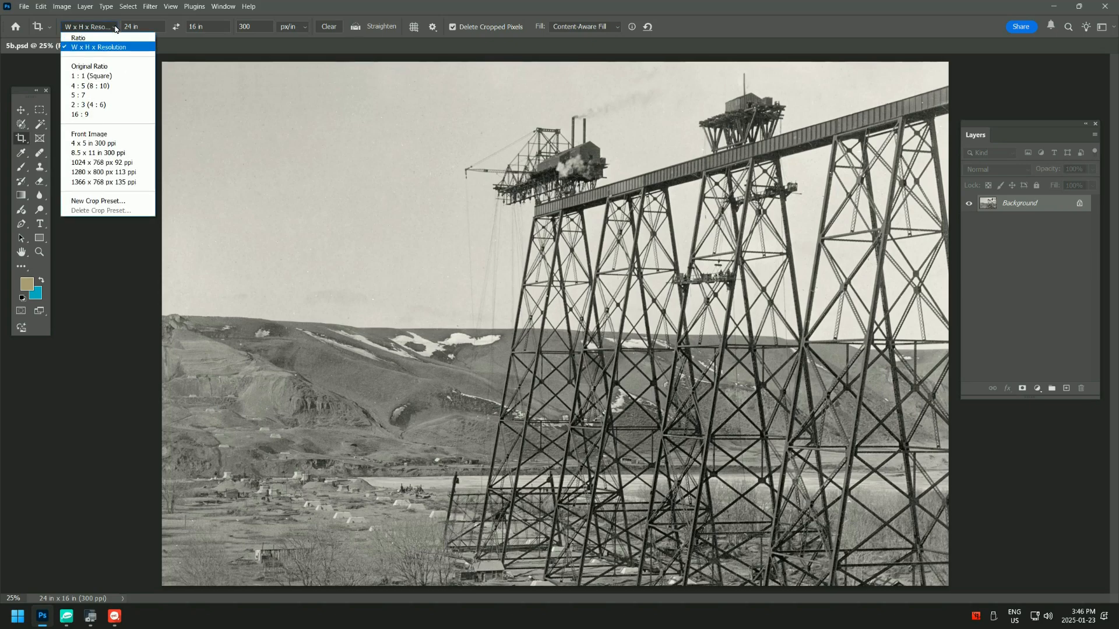
left_click(107, 34)
left_click(117, 25)
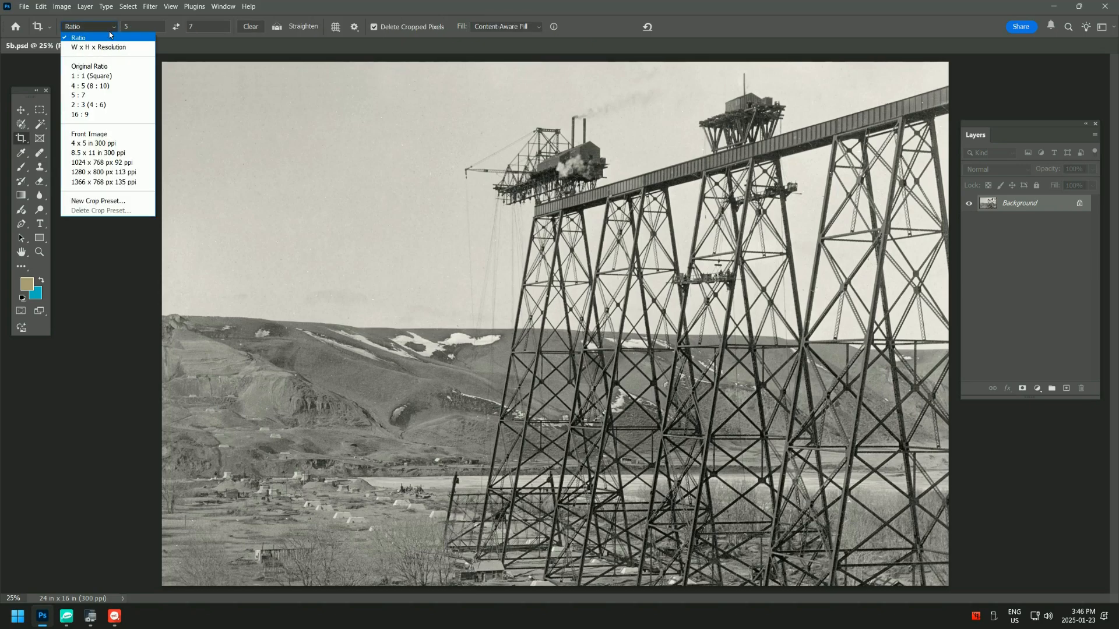
left_click(88, 111)
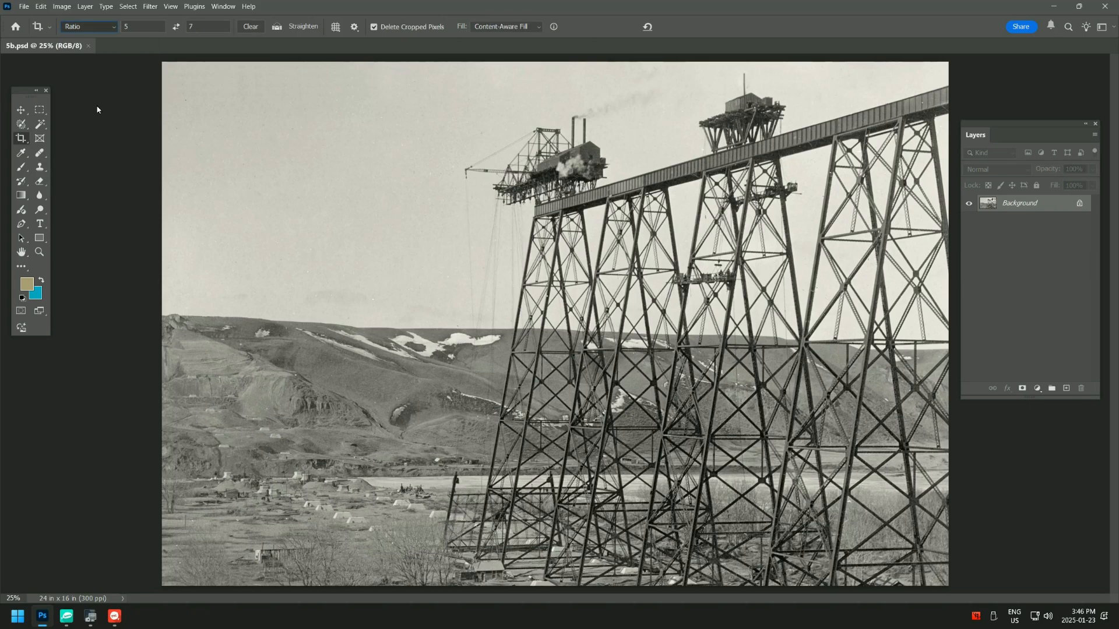
left_click(108, 28)
left_click(94, 153)
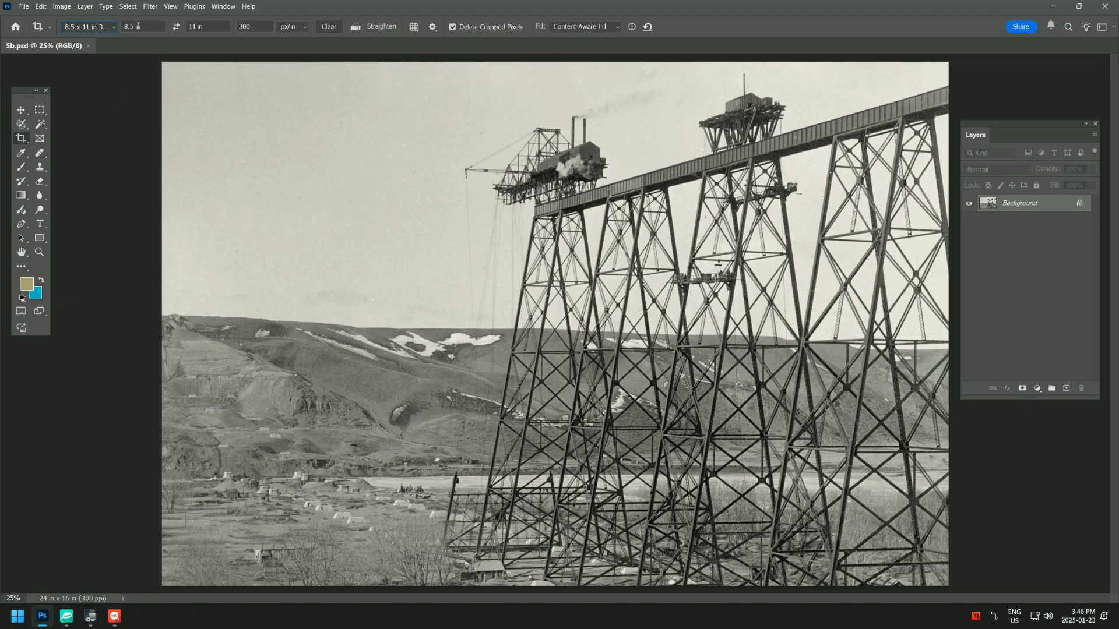
left_click(115, 28)
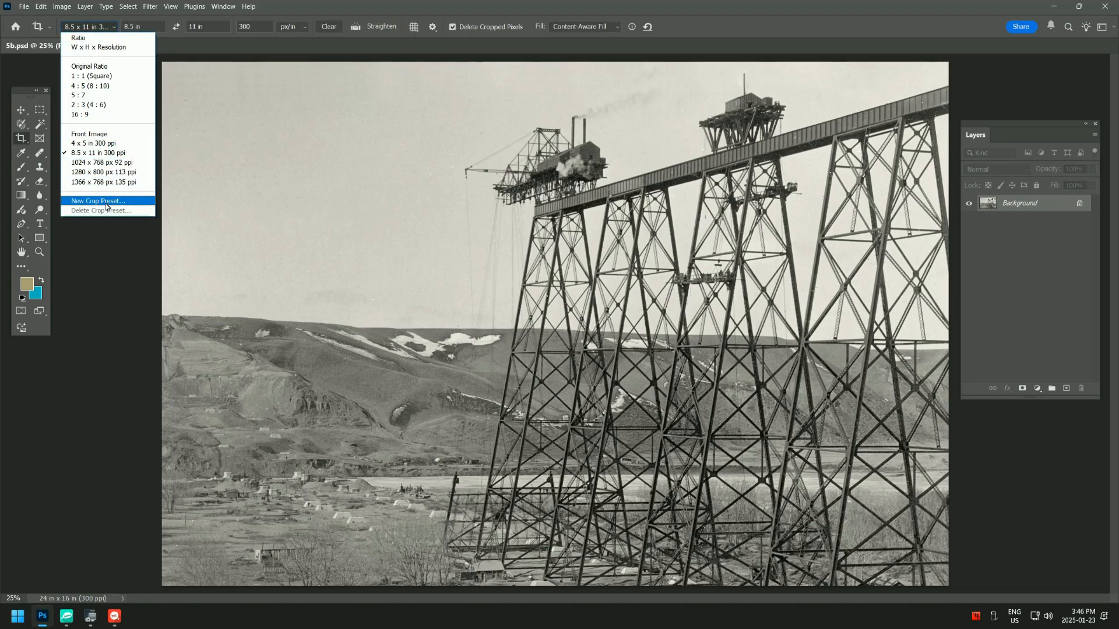
left_click(105, 181)
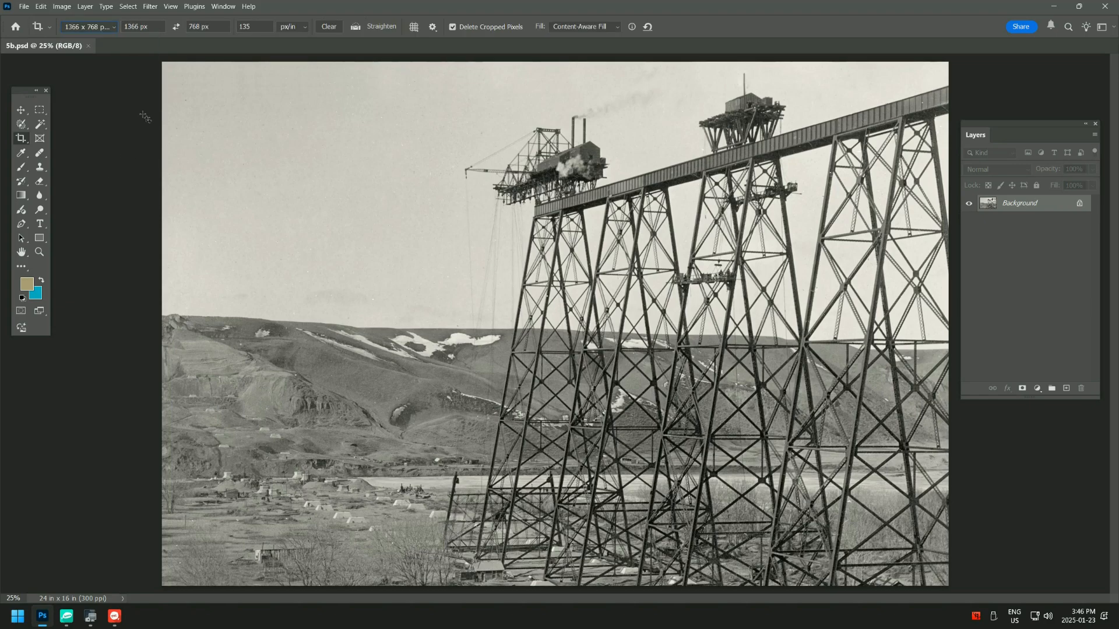
left_click(115, 28)
left_click(107, 67)
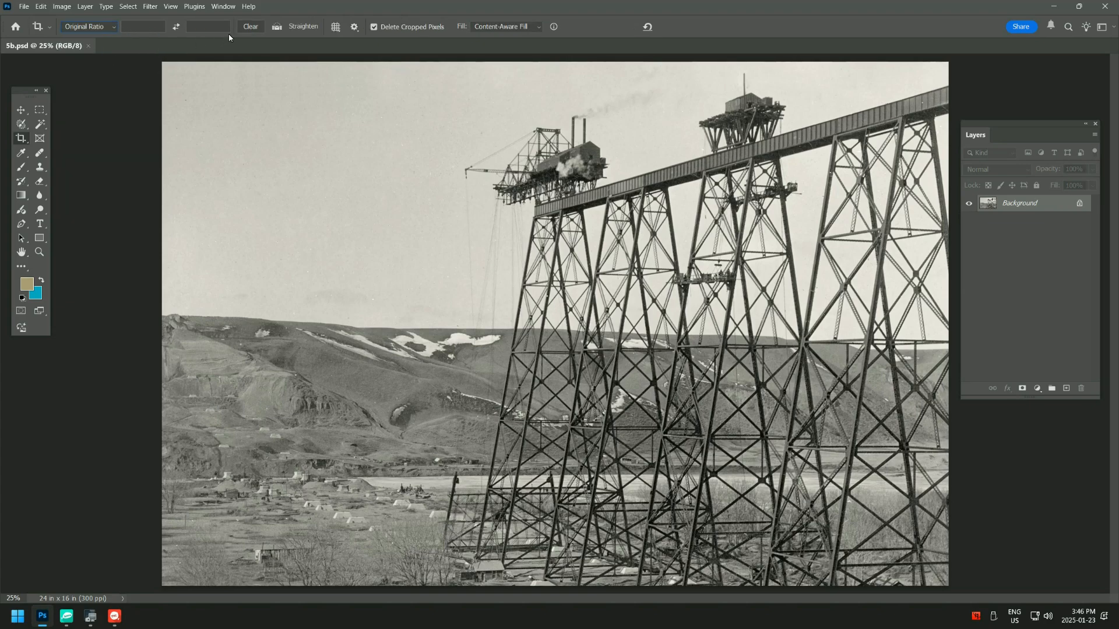
- Set the crop to W x H x Resolution with a width of 10 in, a height of 8 in and 300 px/in
left_click(111, 28)
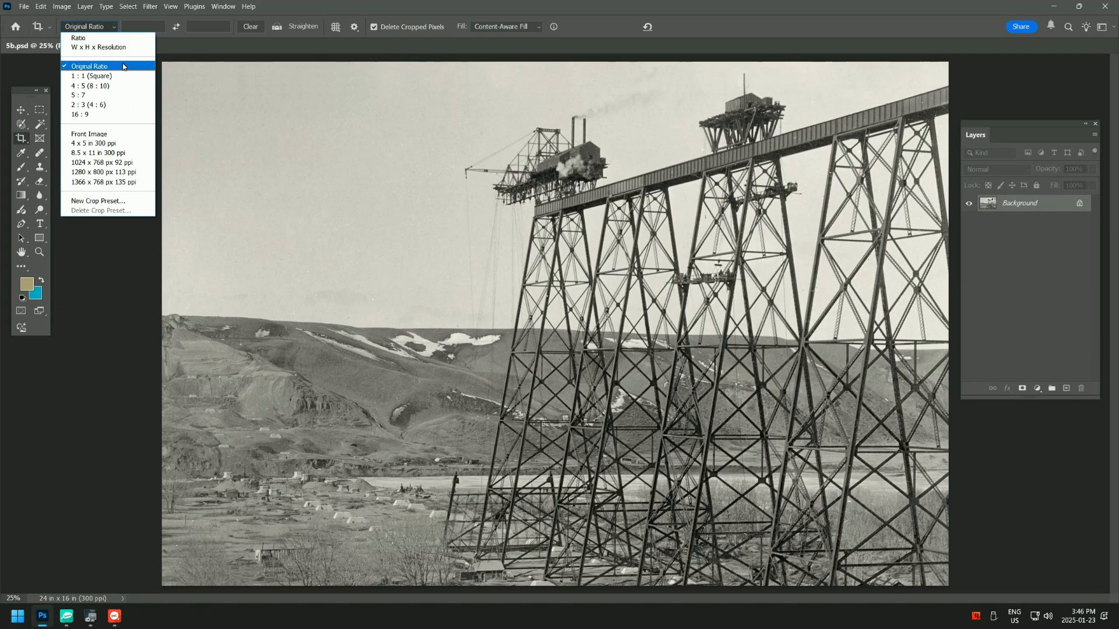
left_click(98, 48)
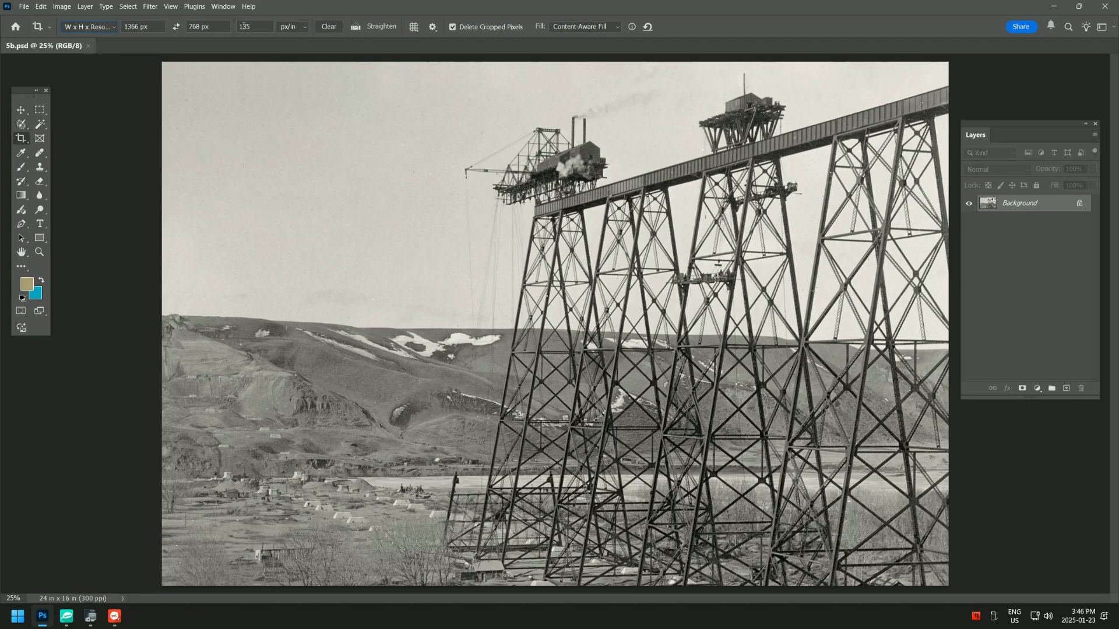
left_click(161, 27)
type("10 IN")
key("Tab")
type("8")
key("Tab")
type("3")
key("Tab")
key("Tab")
- Draw a full-height 10 x 8 in crop frame over the photo and reposition it sideways around the trestle
mouse_move(163, 65)
left_mouse_down()
mouse_move(412, 225)
mouse_move(851, 579)
mouse_move(857, 573)
left_mouse_up()
left_click_drag(693, 513, 797, 512)
mouse_move(490, 227)
left_mouse_down()
mouse_move(448, 226)
mouse_move(476, 226)
left_mouse_up()
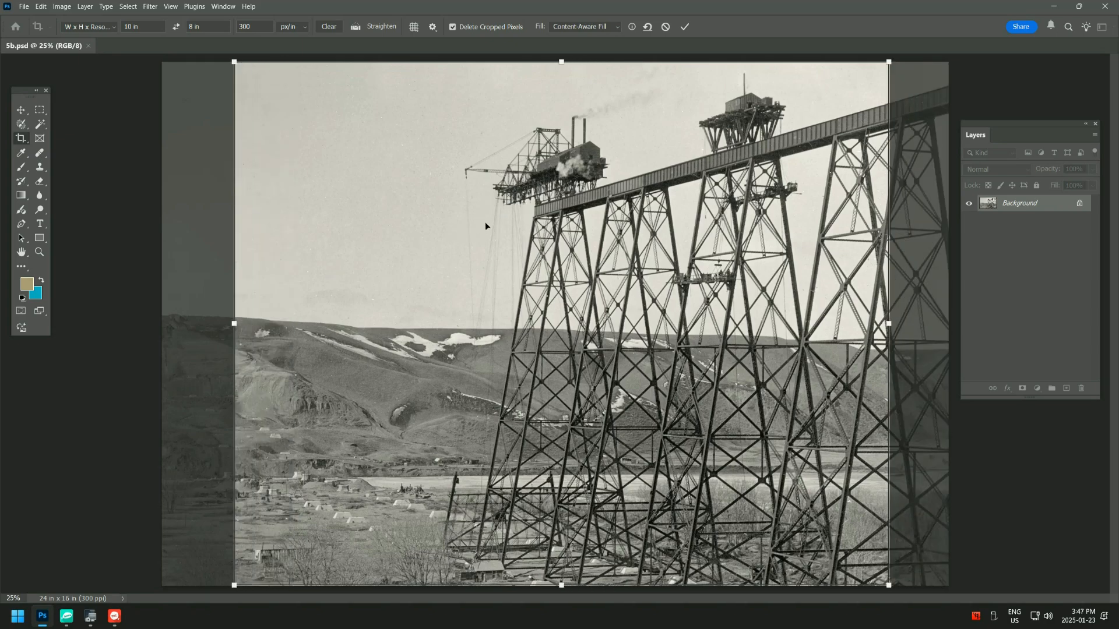
- Change the crop size to 14 in wide by 11 in high and discard the pending crop frame
left_click(146, 30)
type("12")
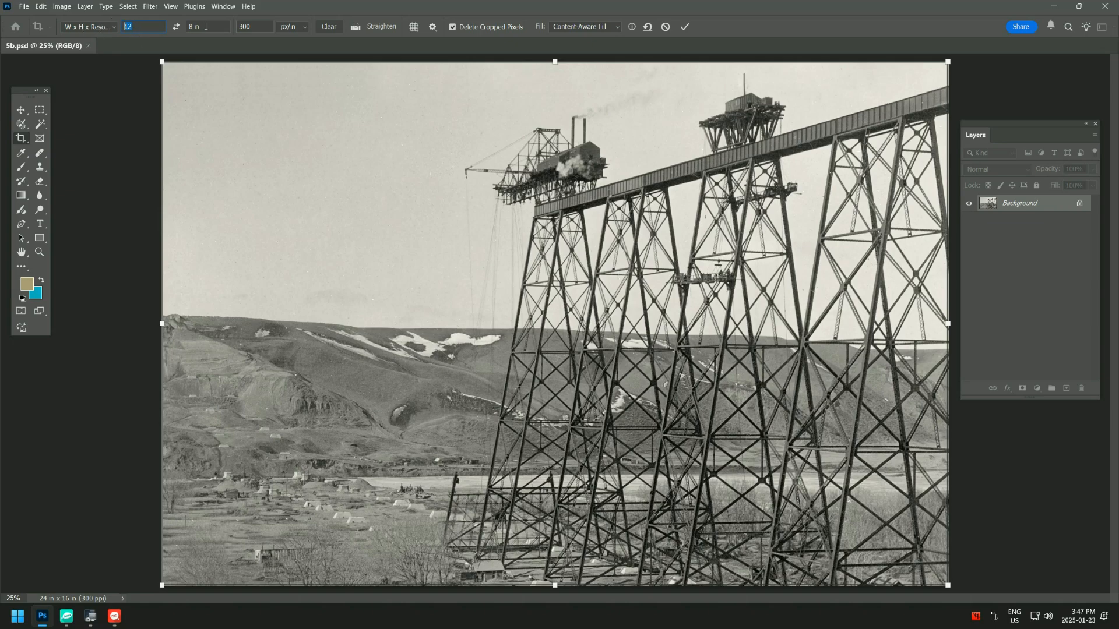
type("14")
key("Tab")
type("11")
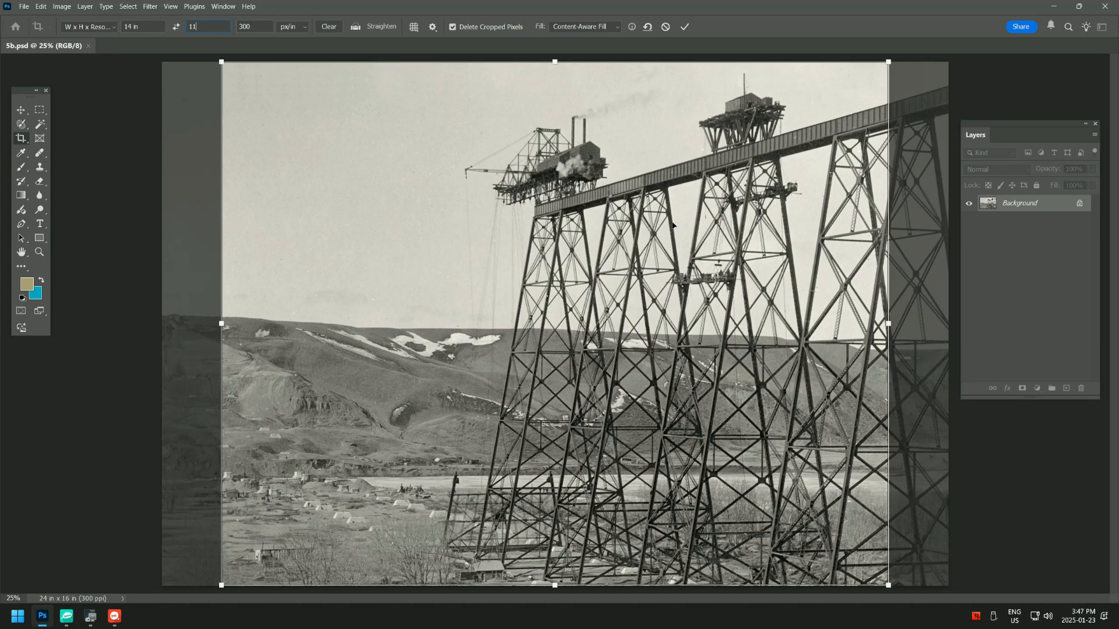
left_click(665, 27)
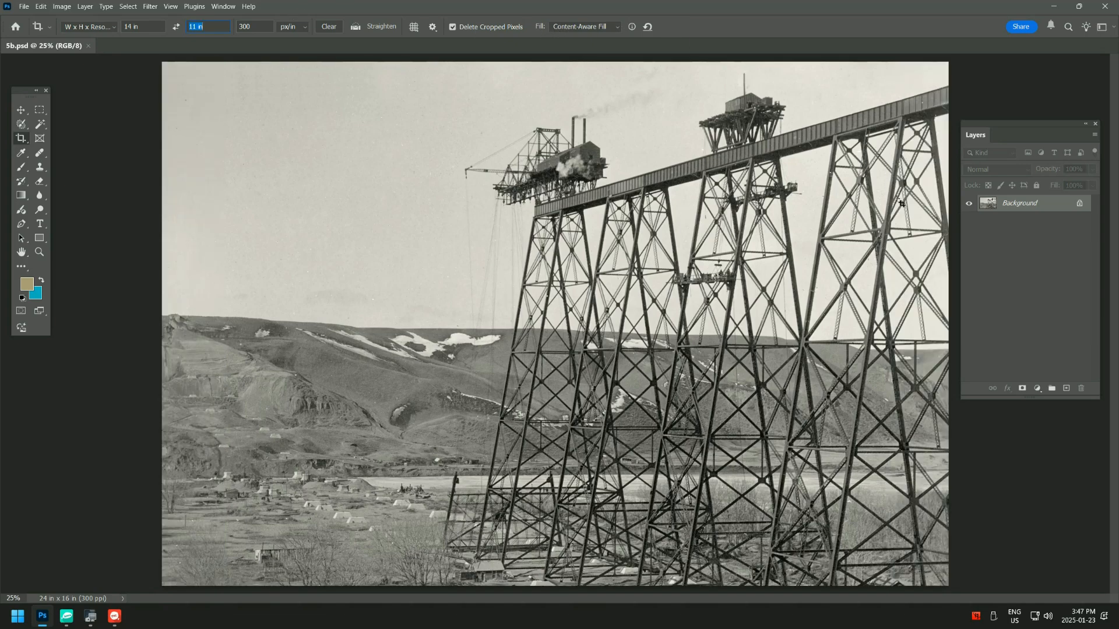
- Add two empty layers above the Background
left_click(1066, 388)
left_click(1067, 388)
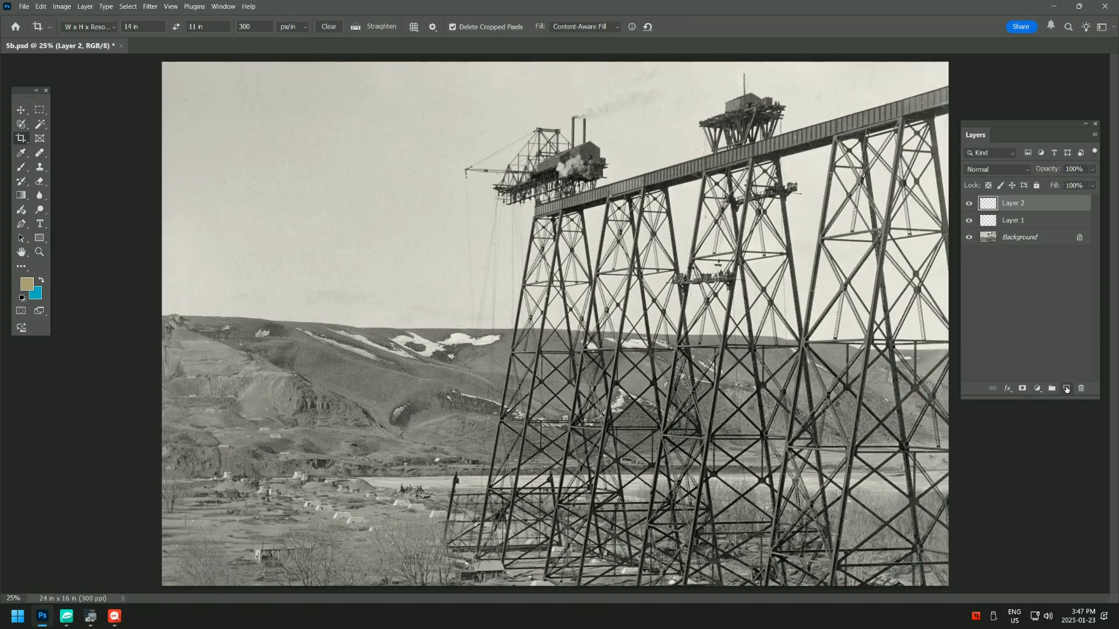
- Explore the Save As formats by switching the file type to TIFF and back to Photoshop, and cancel the save
left_click(25, 7)
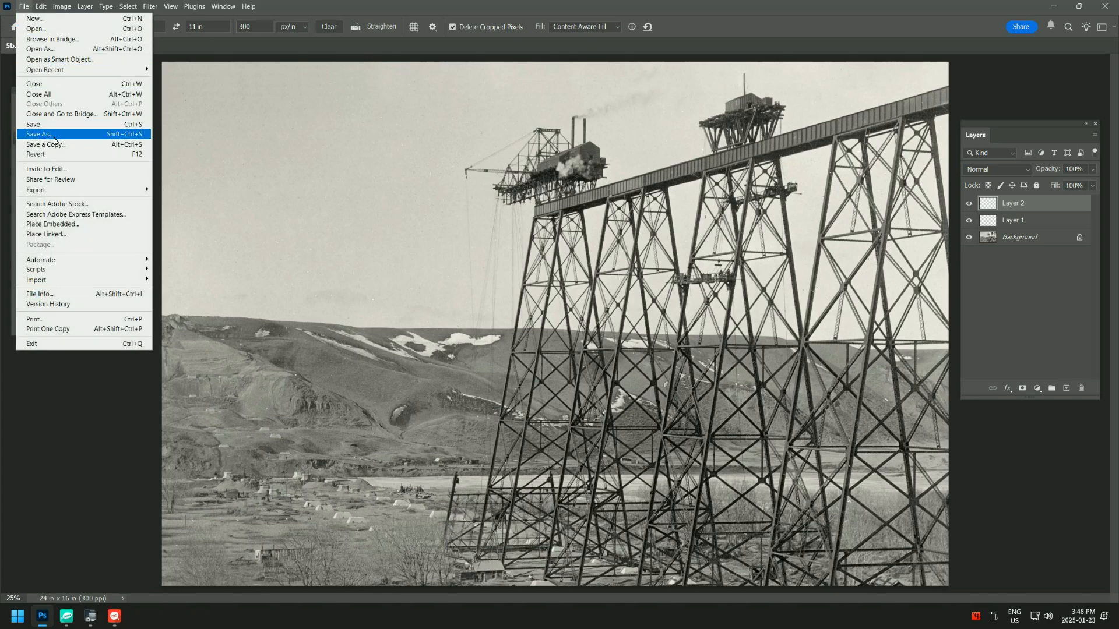
left_click(53, 135)
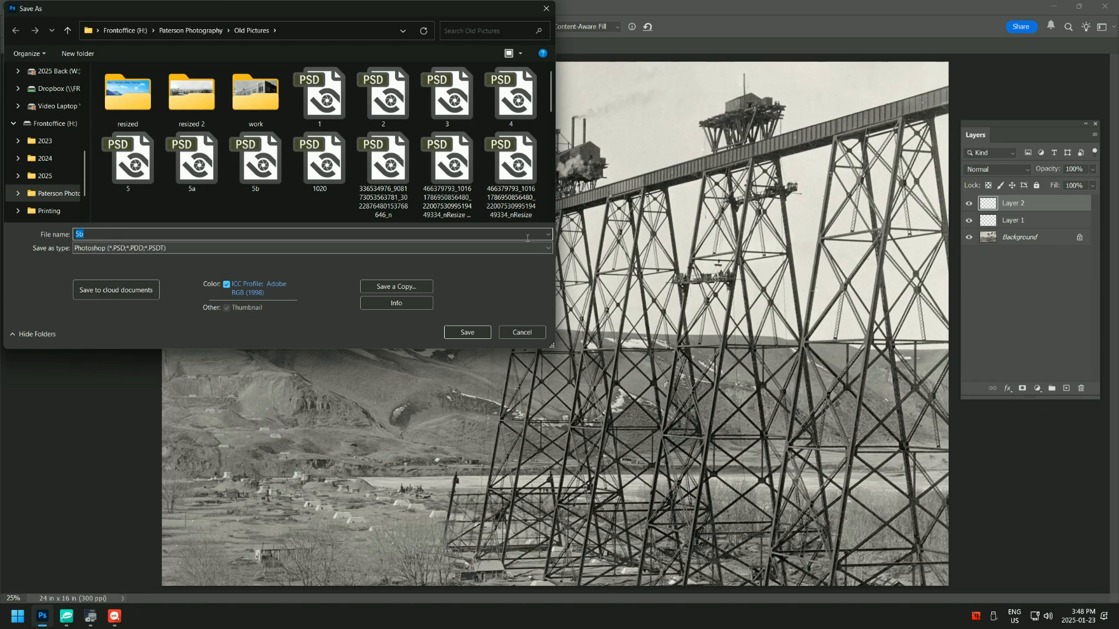
left_click(546, 248)
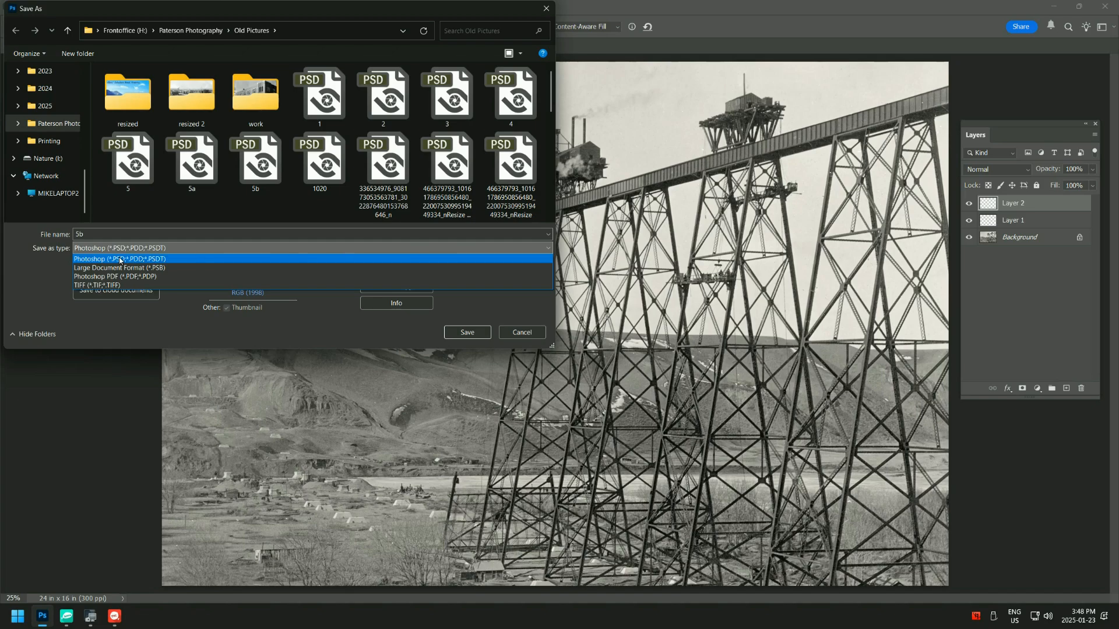
left_click(101, 258)
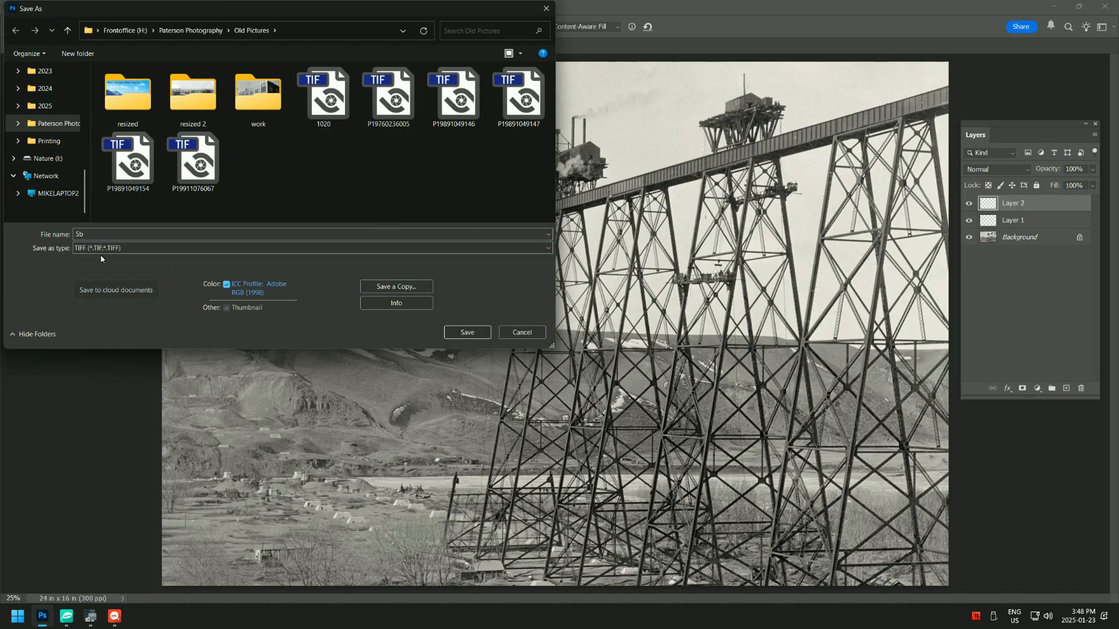
left_click(522, 249)
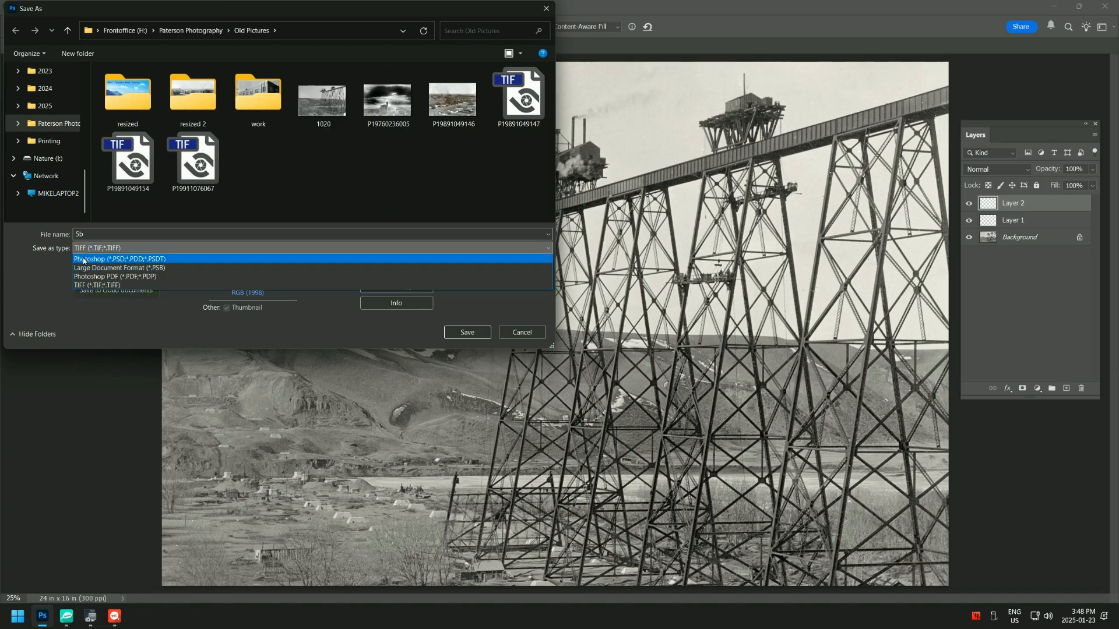
left_click(124, 250)
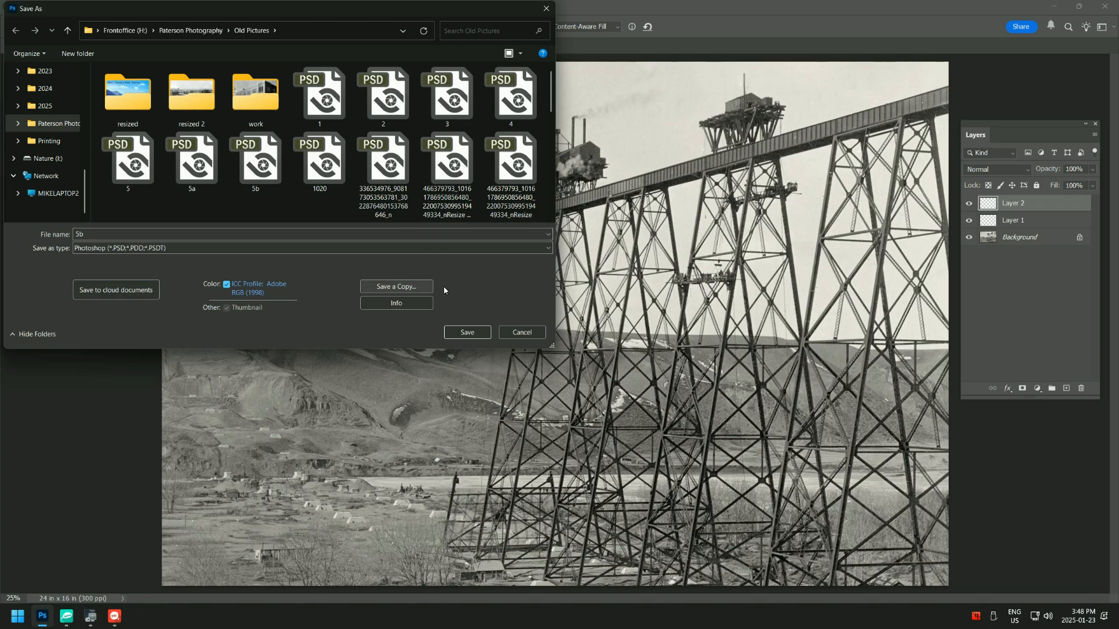
key("Escape")
- Start saving a copy of the layered photo and choose JPEG as its file type
left_click(25, 7)
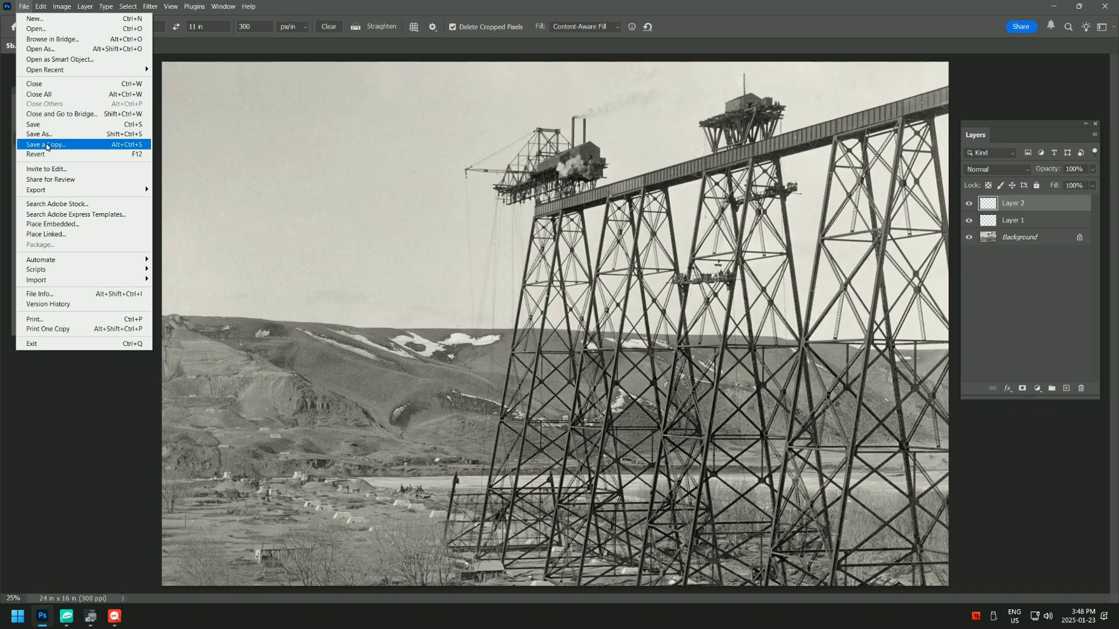
left_click(47, 145)
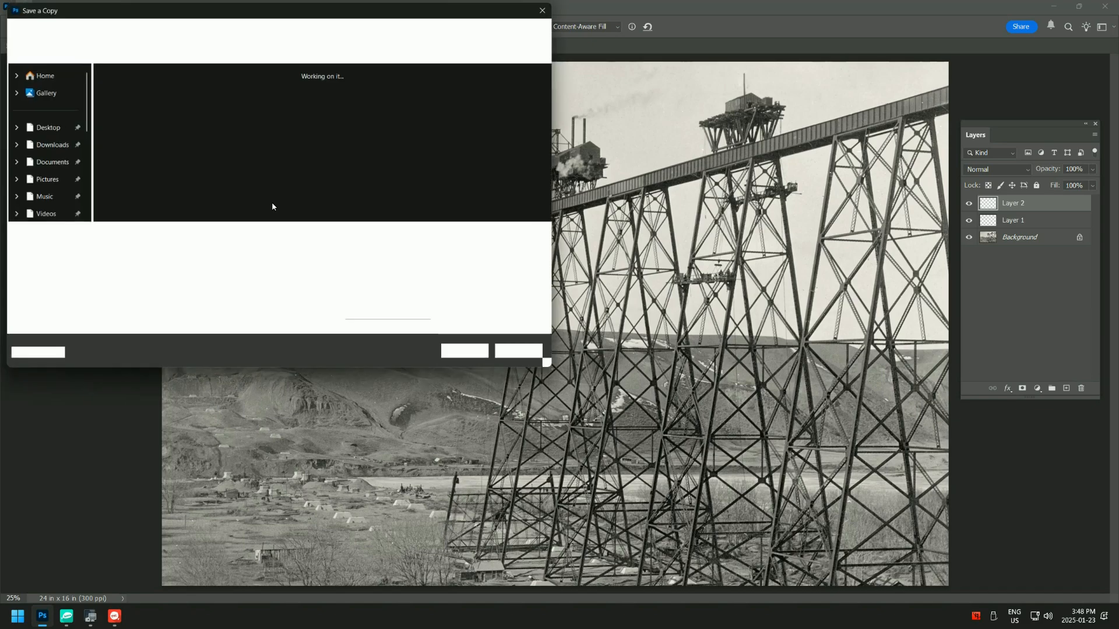
left_click(286, 248)
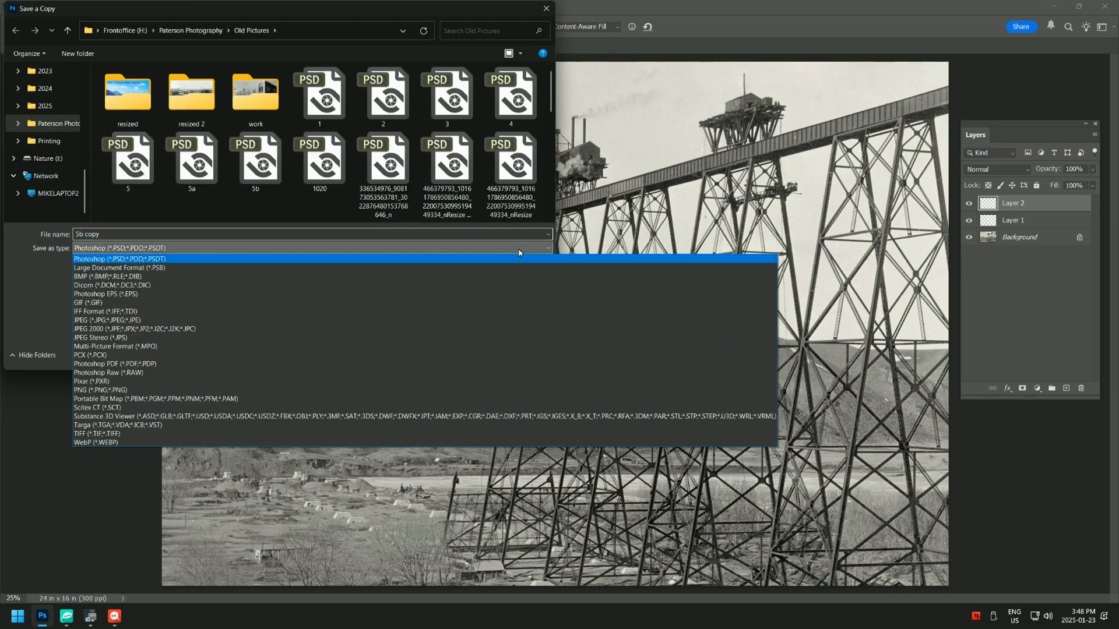
left_click(117, 320)
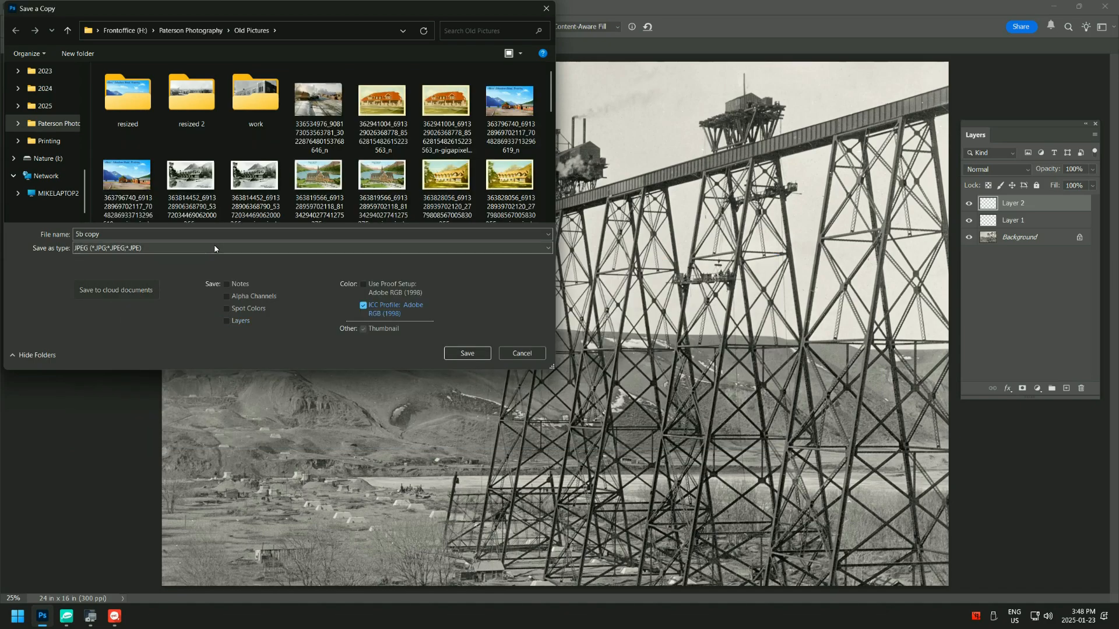